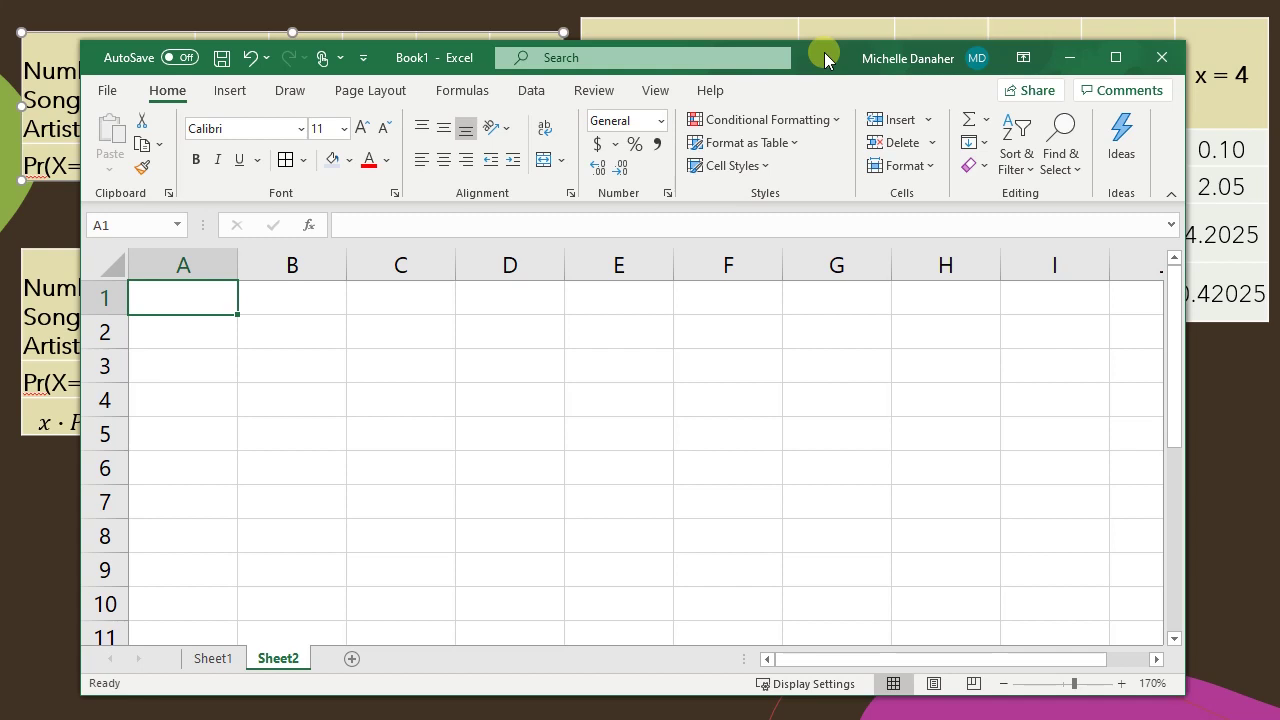
Copy the top-left probability table from the PowerPoint slide and paste it into A1 of Excel's Sheet2
click(52, 137)
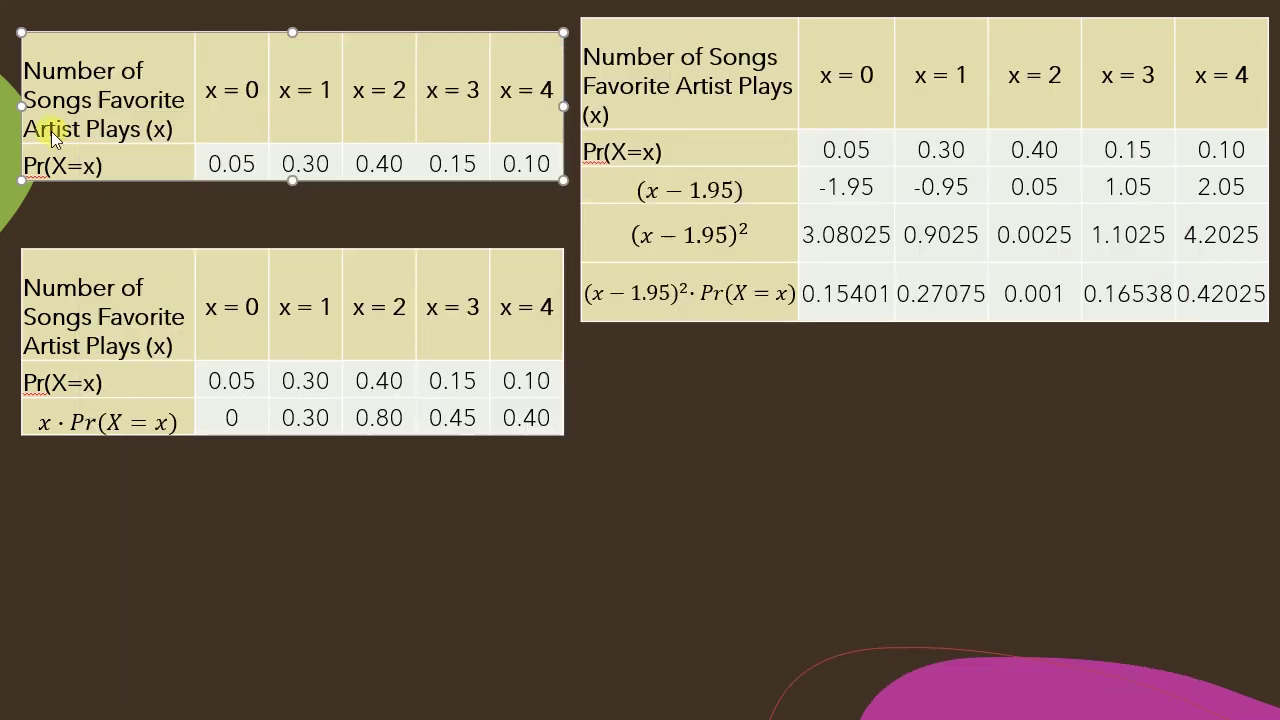
drag(26, 57, 506, 163)
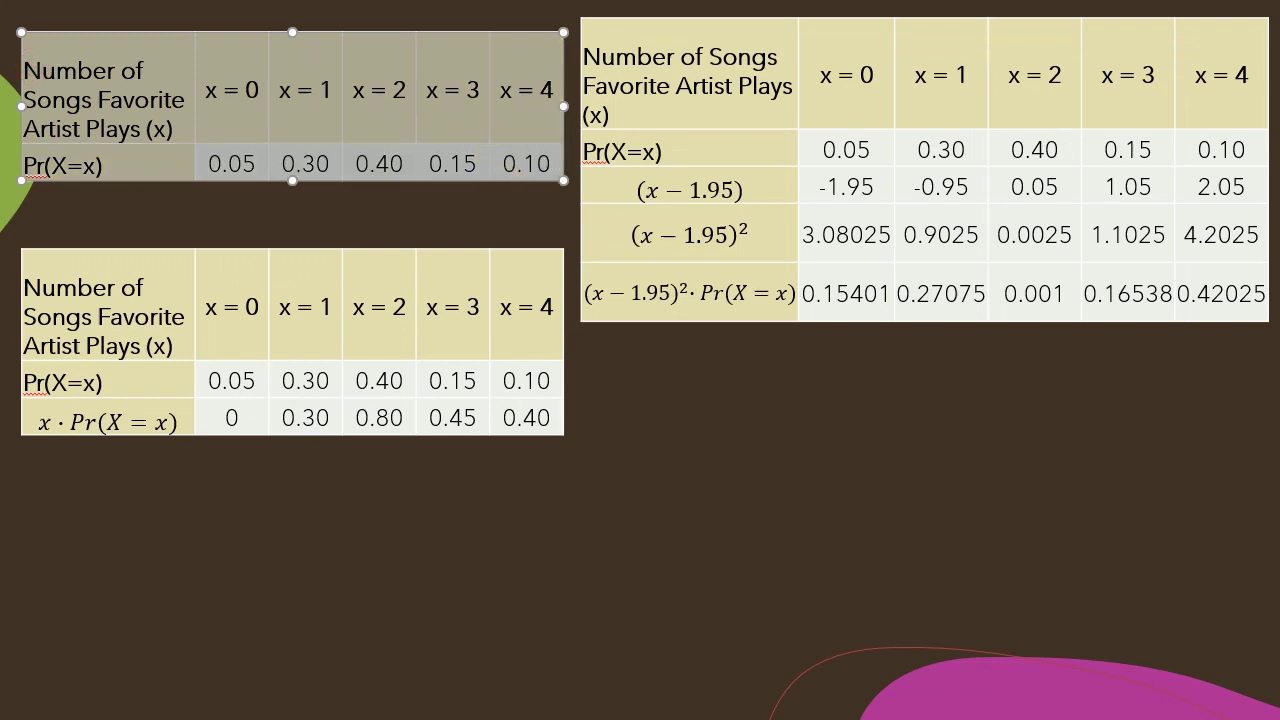
key(ctrl+c)
key(alt+Tab)
key(ctrl+v)
Make the paste match destination formatting, wrap the A1 heading and widen column A
click(823, 628)
click(838, 690)
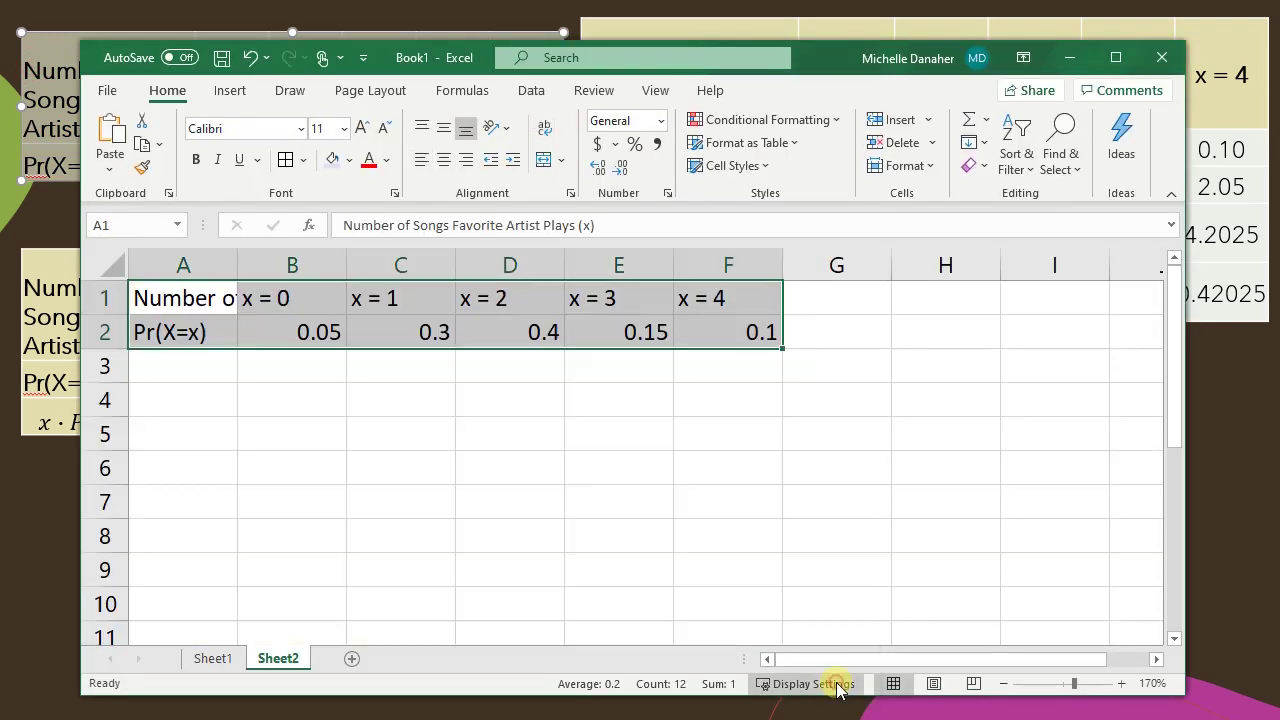
click(234, 304)
click(545, 128)
drag(237, 266, 314, 268)
Strip the 'x = ' prefix from B1:F1 so the headers read 0 to 4
double_click(349, 363)
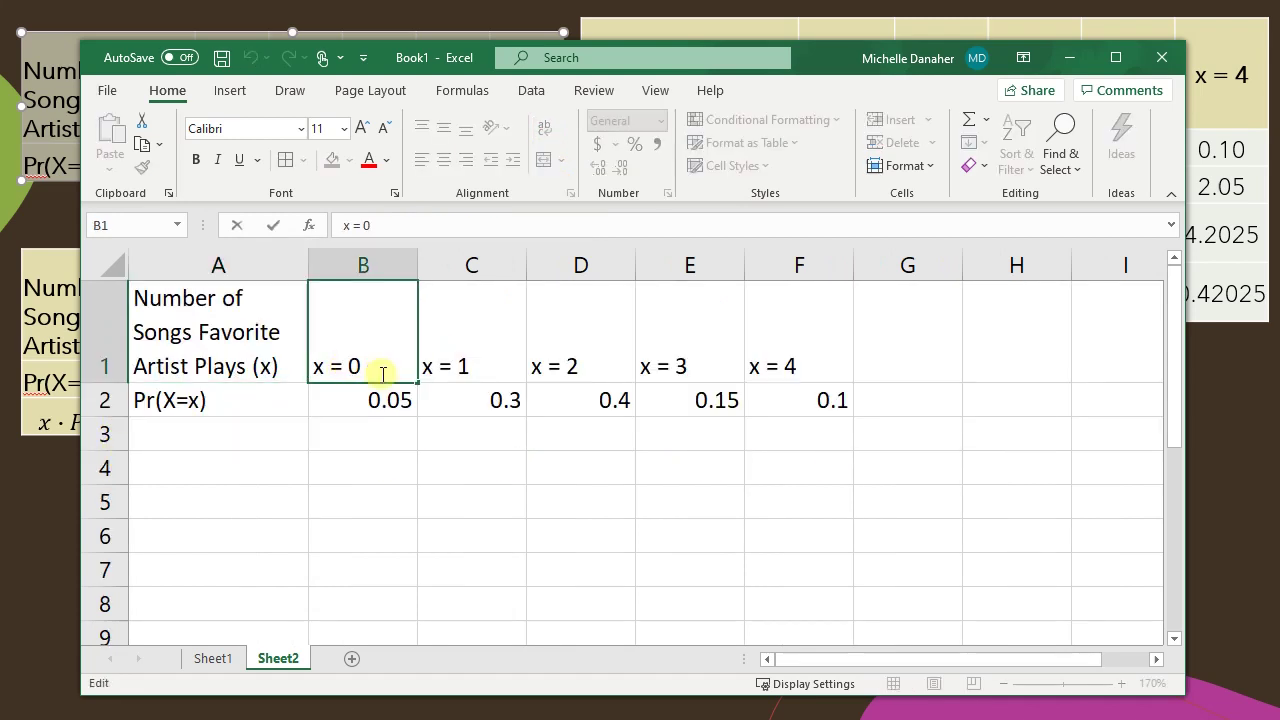
click(347, 366)
key(BackSpace)
key(BackSpace)
key(BackSpace)
key(BackSpace)
click(451, 366)
double_click(448, 367)
key(BackSpace)
key(BackSpace)
key(BackSpace)
key(BackSpace)
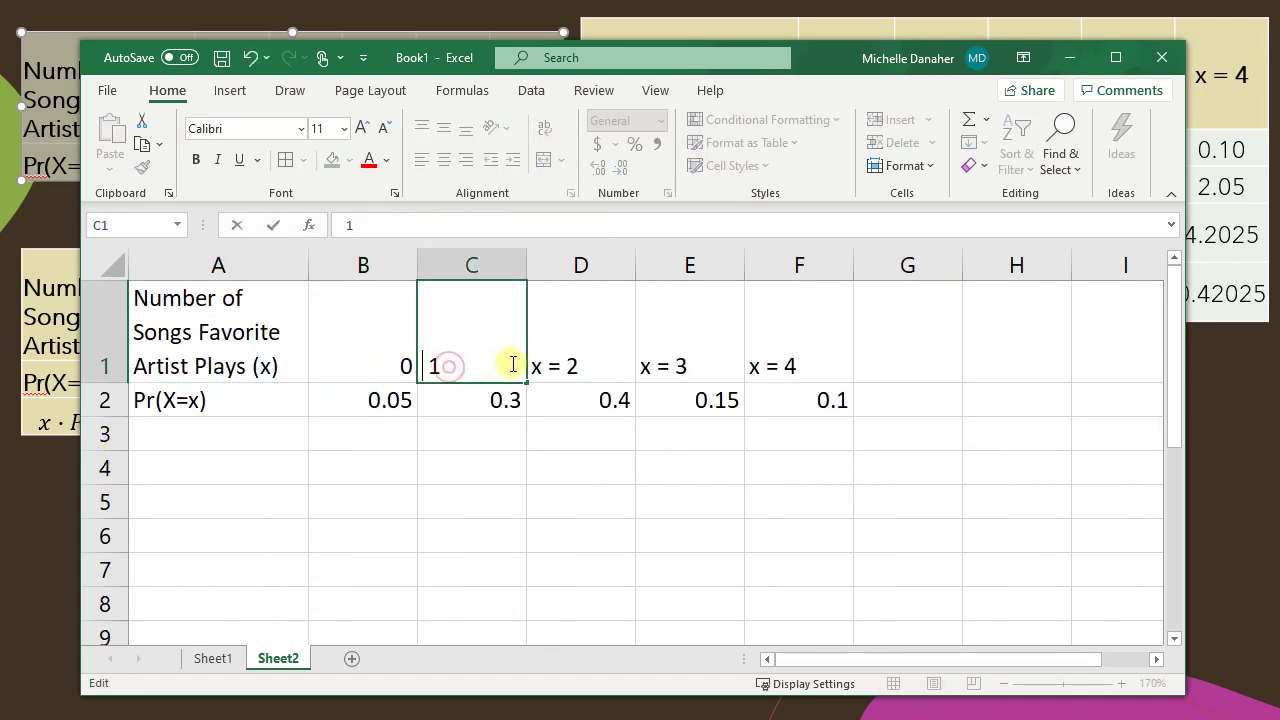
click(545, 366)
double_click(558, 366)
key(BackSpace)
key(BackSpace)
key(BackSpace)
key(BackSpace)
click(675, 366)
double_click(675, 364)
key(BackSpace)
key(BackSpace)
key(BackSpace)
key(BackSpace)
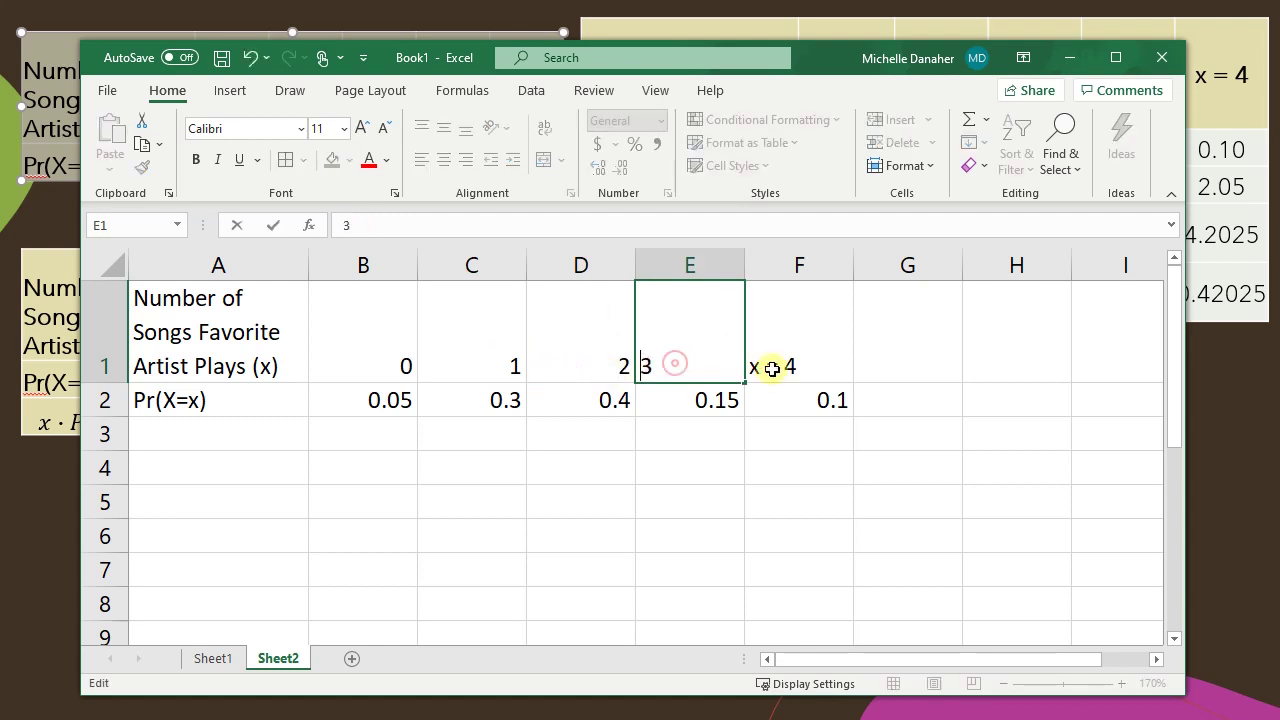
click(772, 368)
double_click(772, 366)
key(BackSpace)
key(BackSpace)
key(BackSpace)
key(BackSpace)
Enter labels x*Pr(X=x), x-mu, (x-mu)^2, (x-mu)^2 * Pr(X=x) in A3:A6 and autofit column A
click(206, 436)
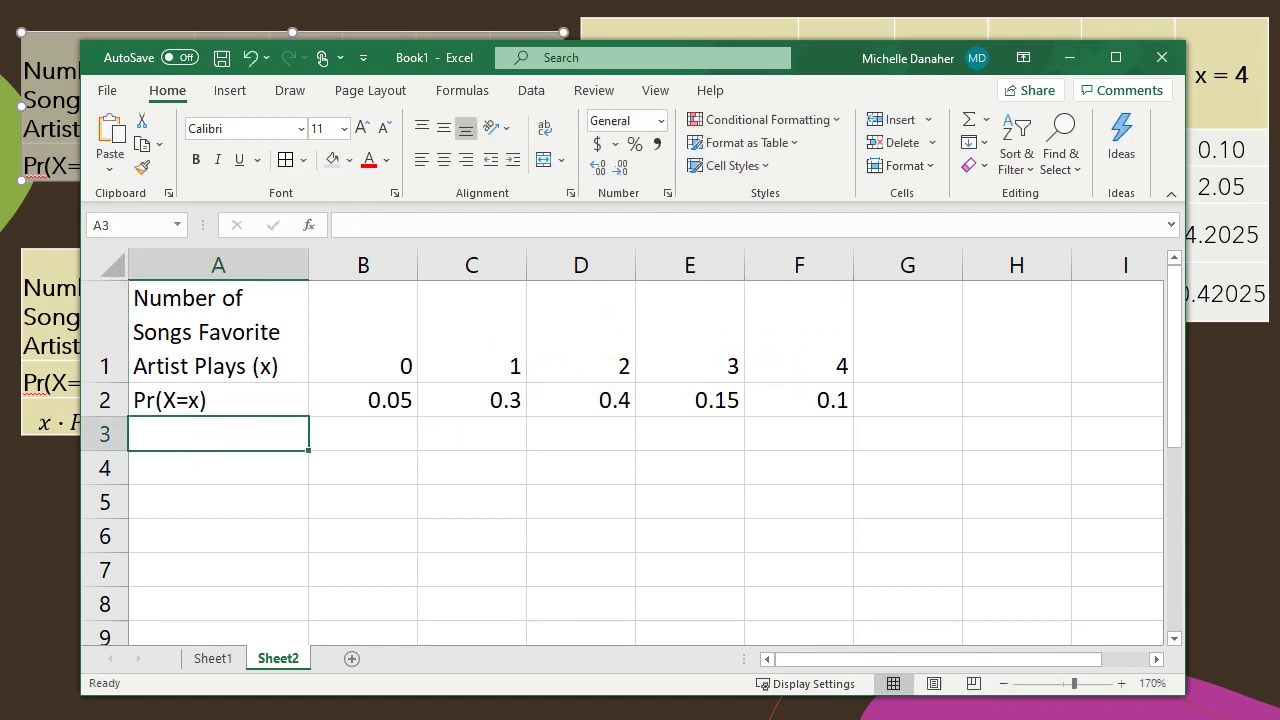
text(x*Pr(X=x)
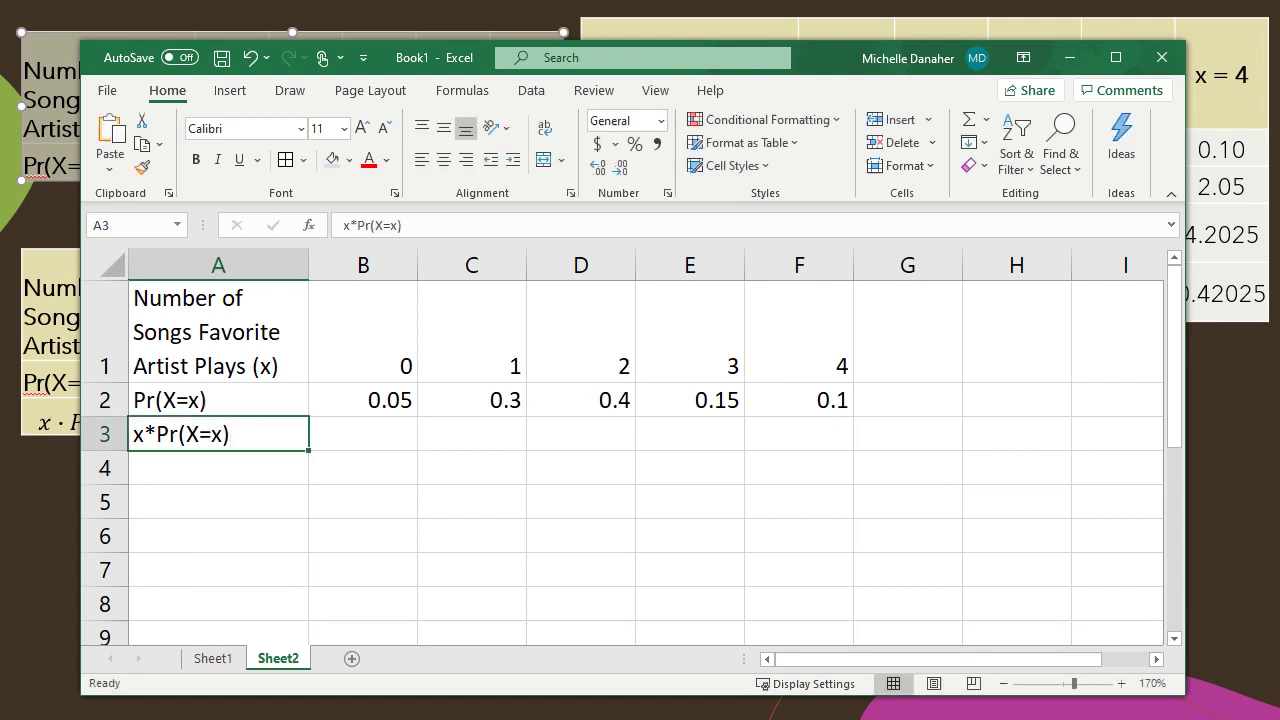
click(218, 467)
text(x-)
key(Return)
text((x-mu))
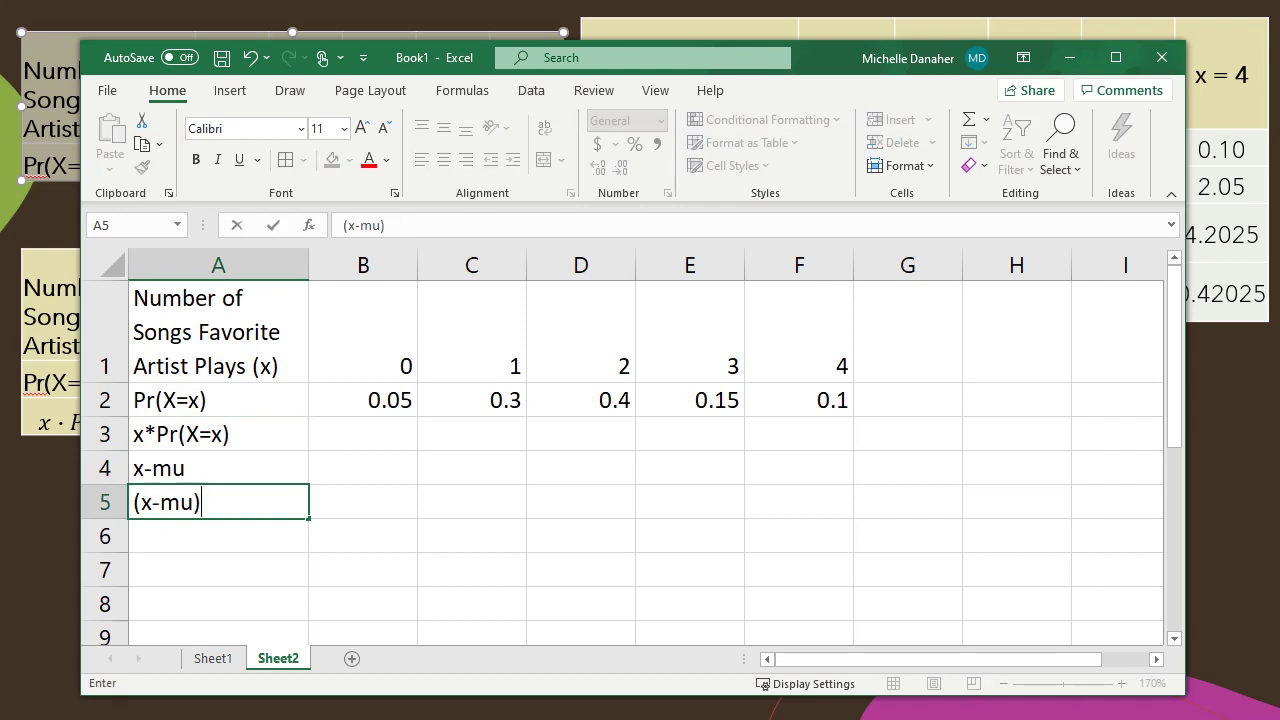
text(^2)
key(Return)
text((x-mu)^2 * P)
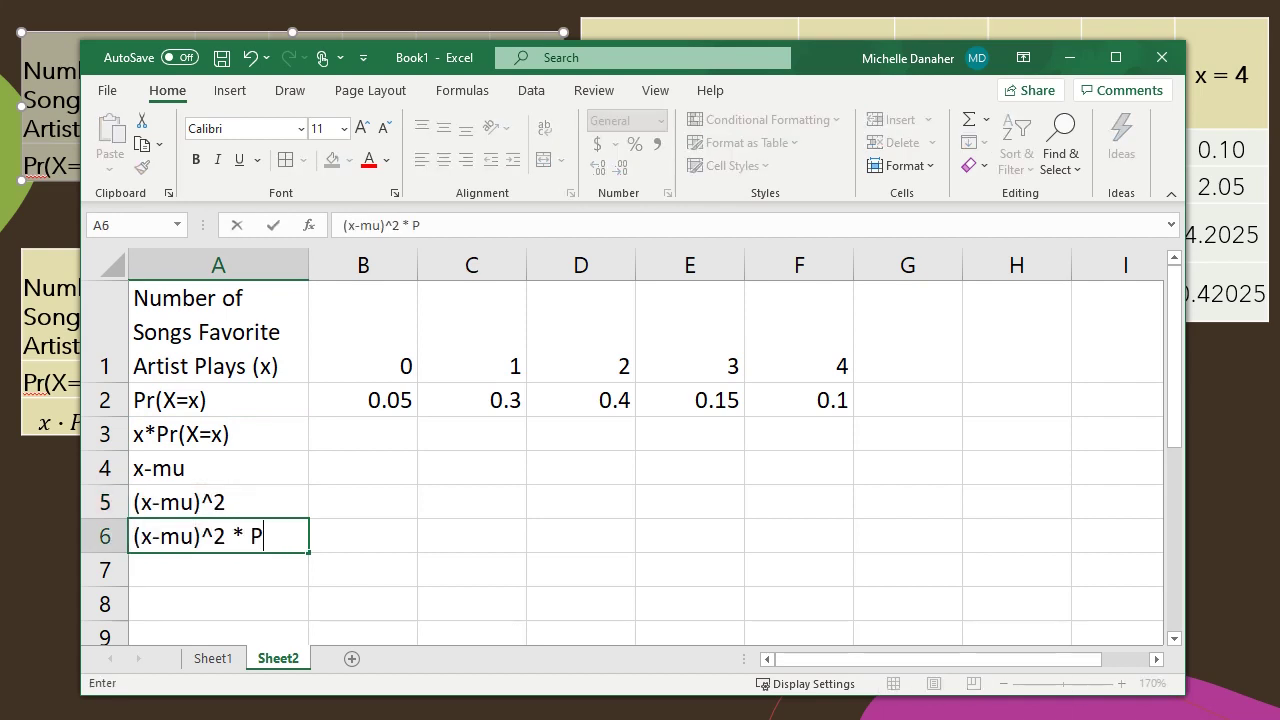
text(r(X=x))
click(363, 502)
double_click(308, 265)
click(235, 575)
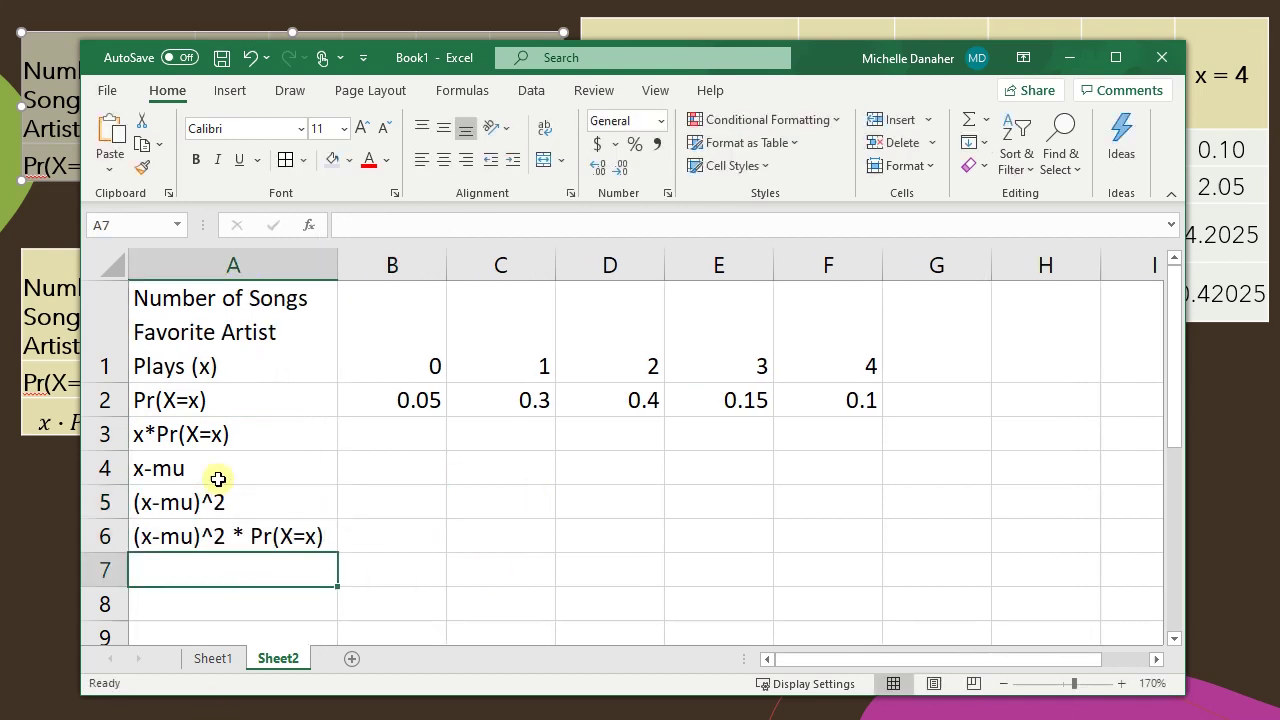
drag(215, 466, 225, 537)
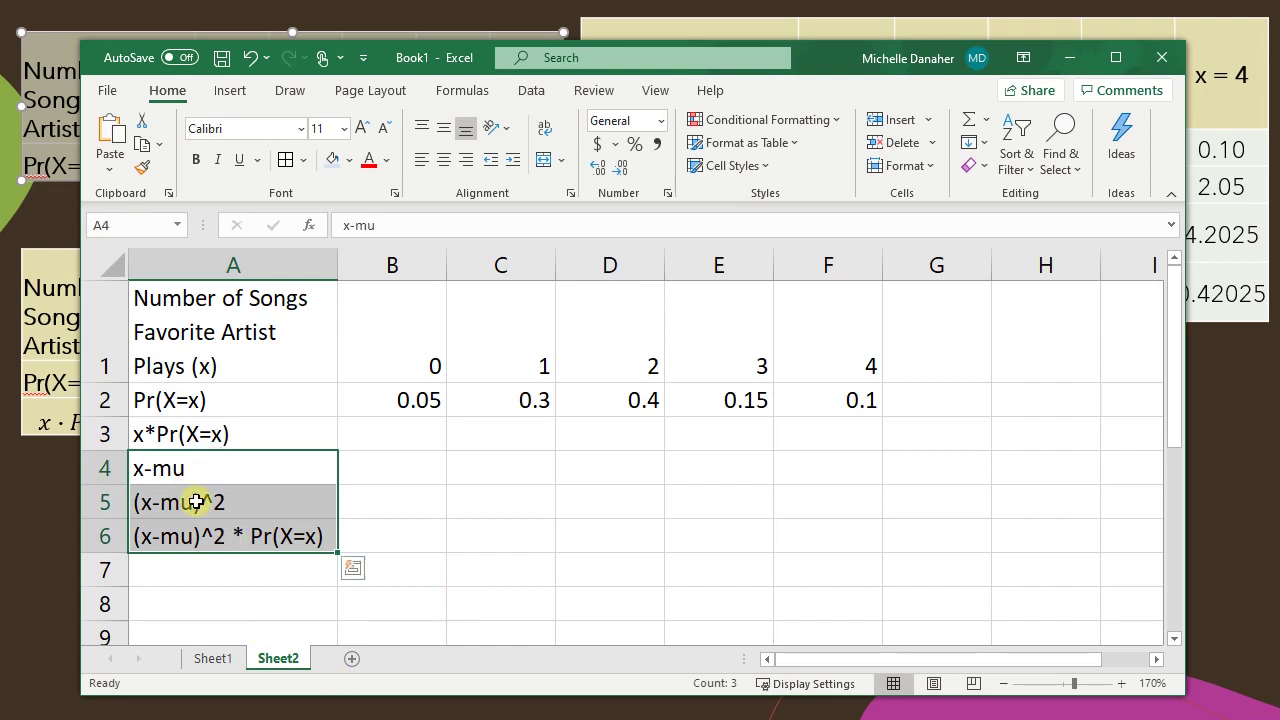
Give A1:F6 all borders, fill rows 1–2 light blue and rows 3–6 tan
drag(300, 534, 828, 298)
click(286, 160)
drag(233, 298, 833, 405)
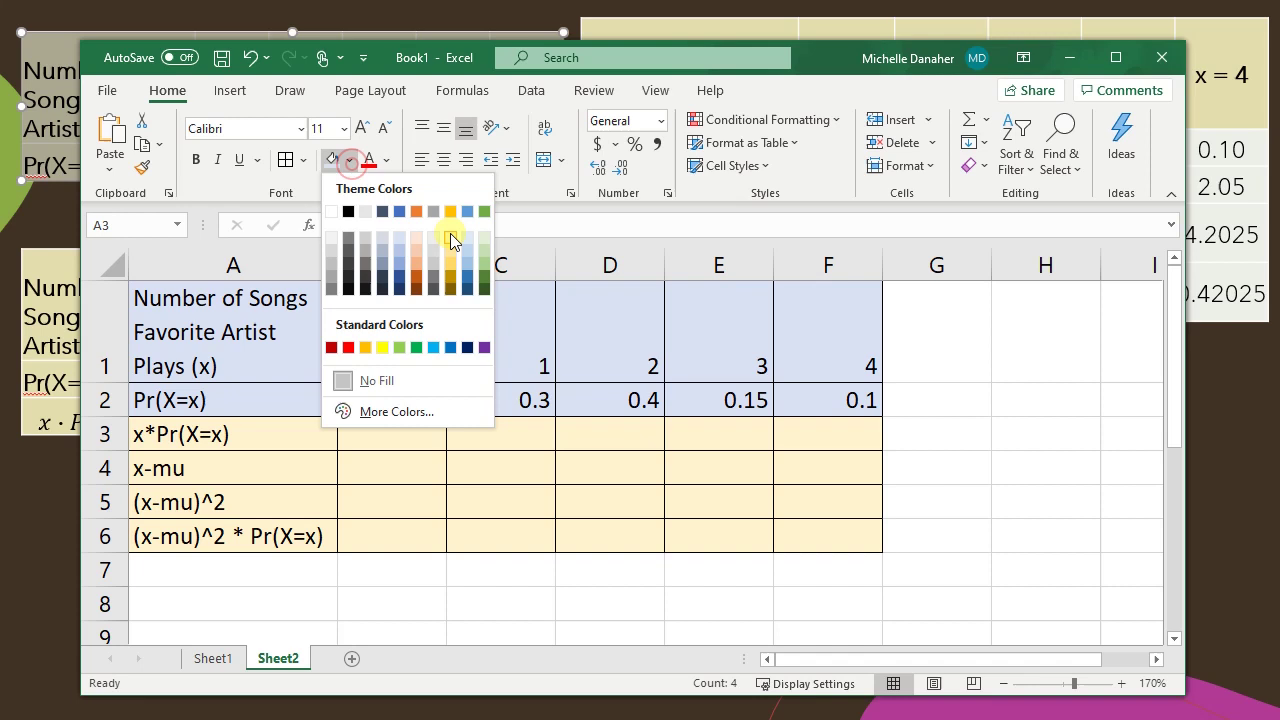
click(449, 240)
click(1046, 534)
click(874, 600)
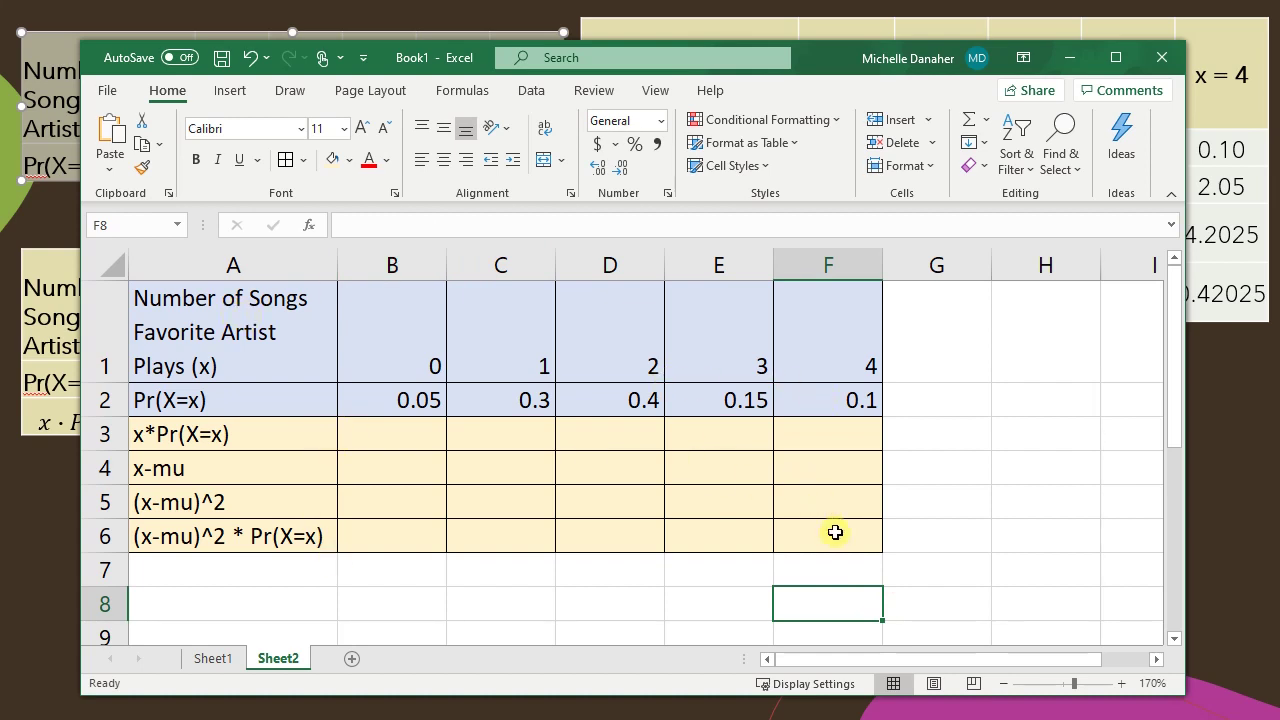
Enter =B1*B2 in B3 and fill it to F3, giving 0, 0.3, 0.8, 0.45, 0.4
click(368, 428)
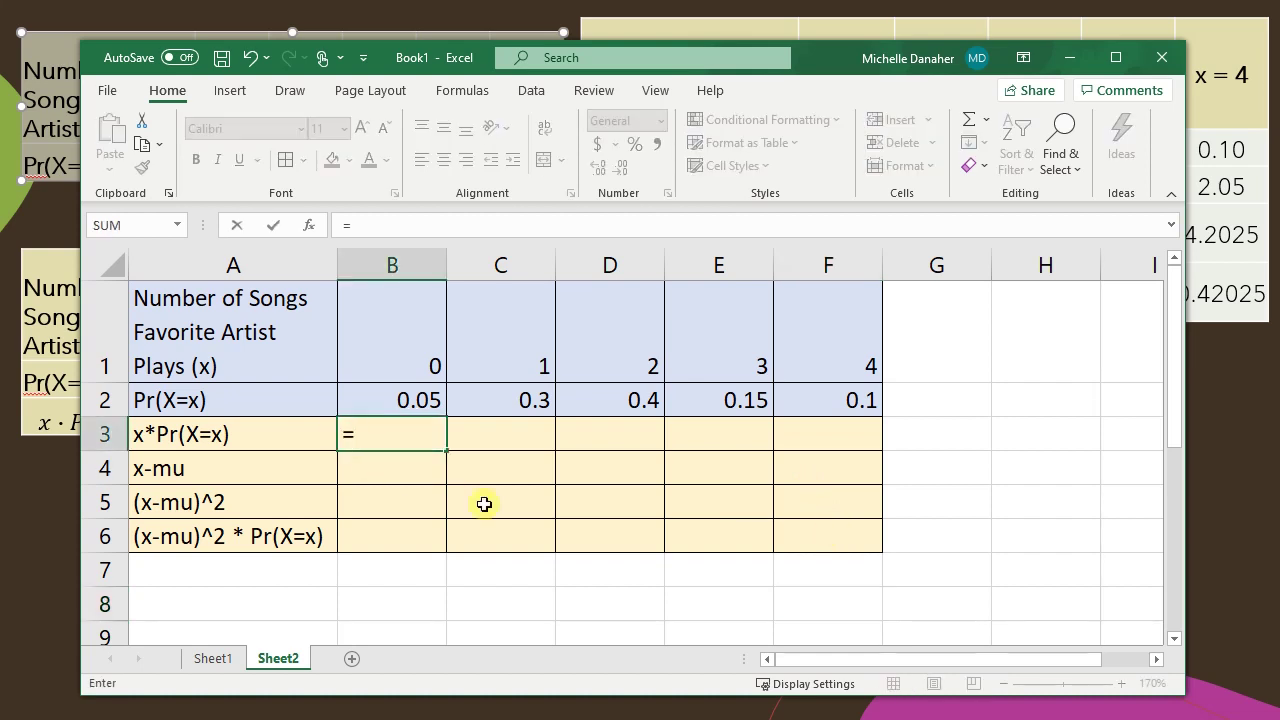
click(403, 346)
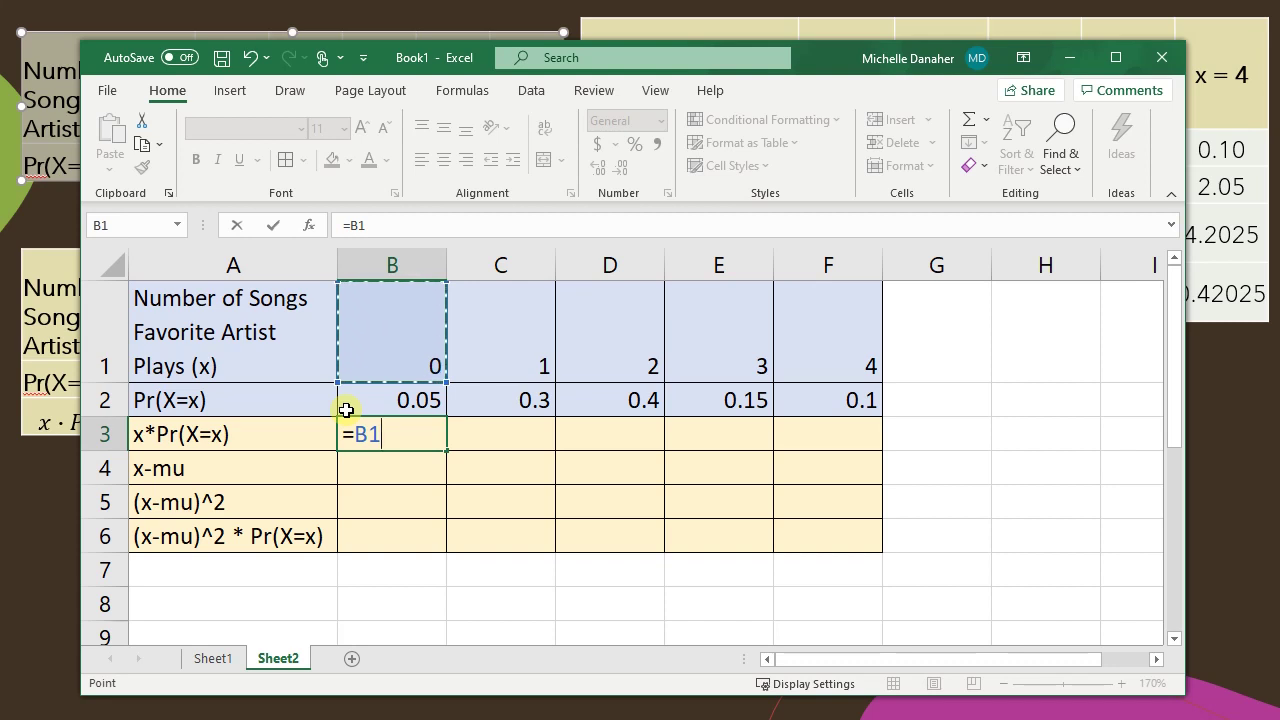
text(*)
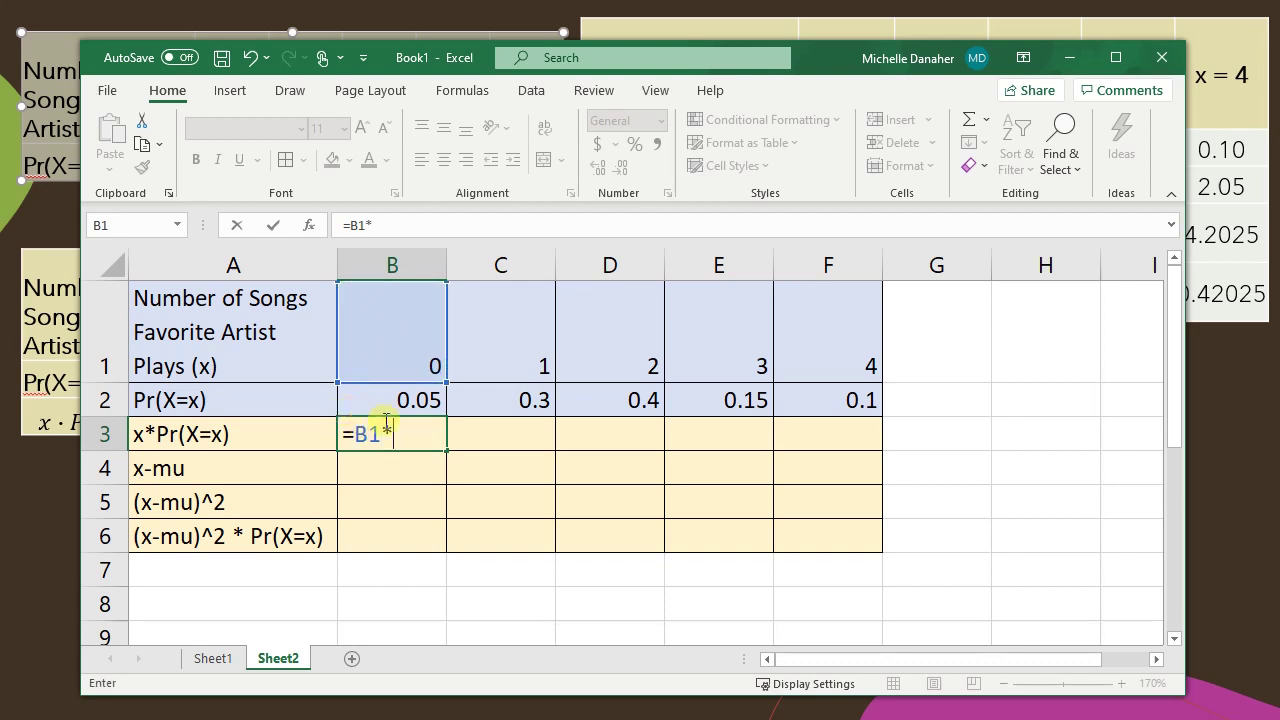
click(430, 398)
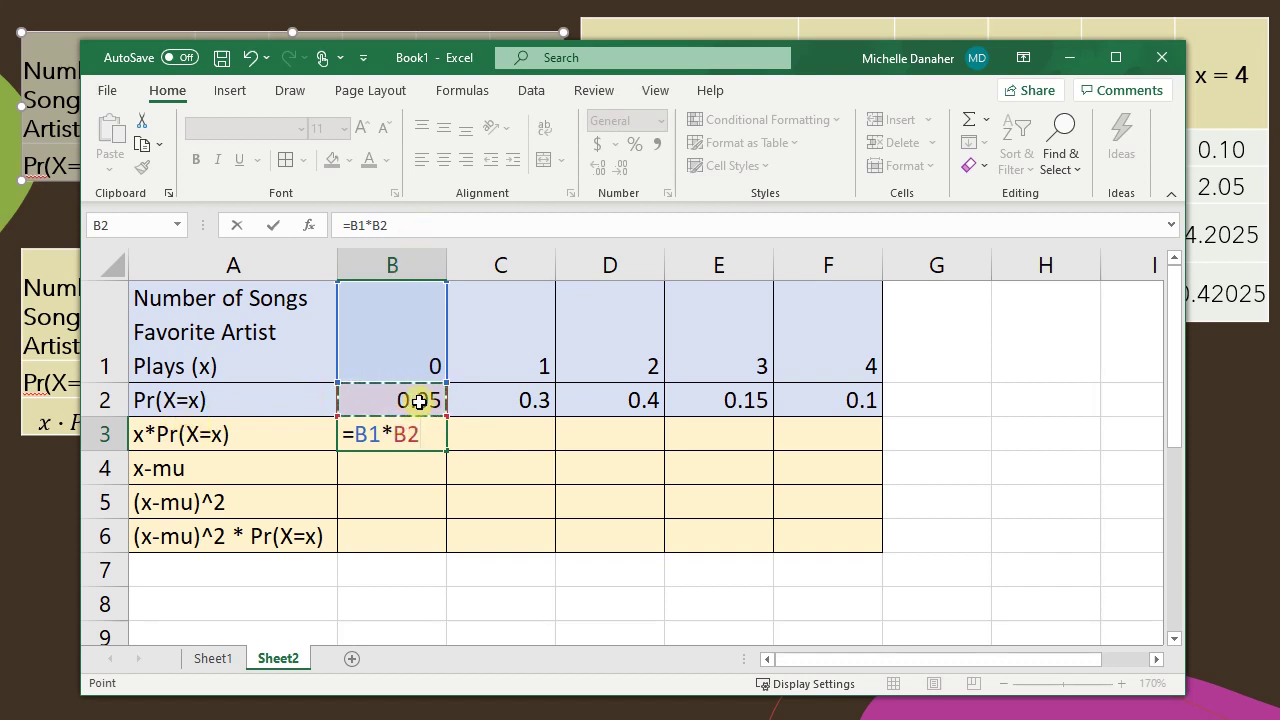
key(Return)
click(434, 434)
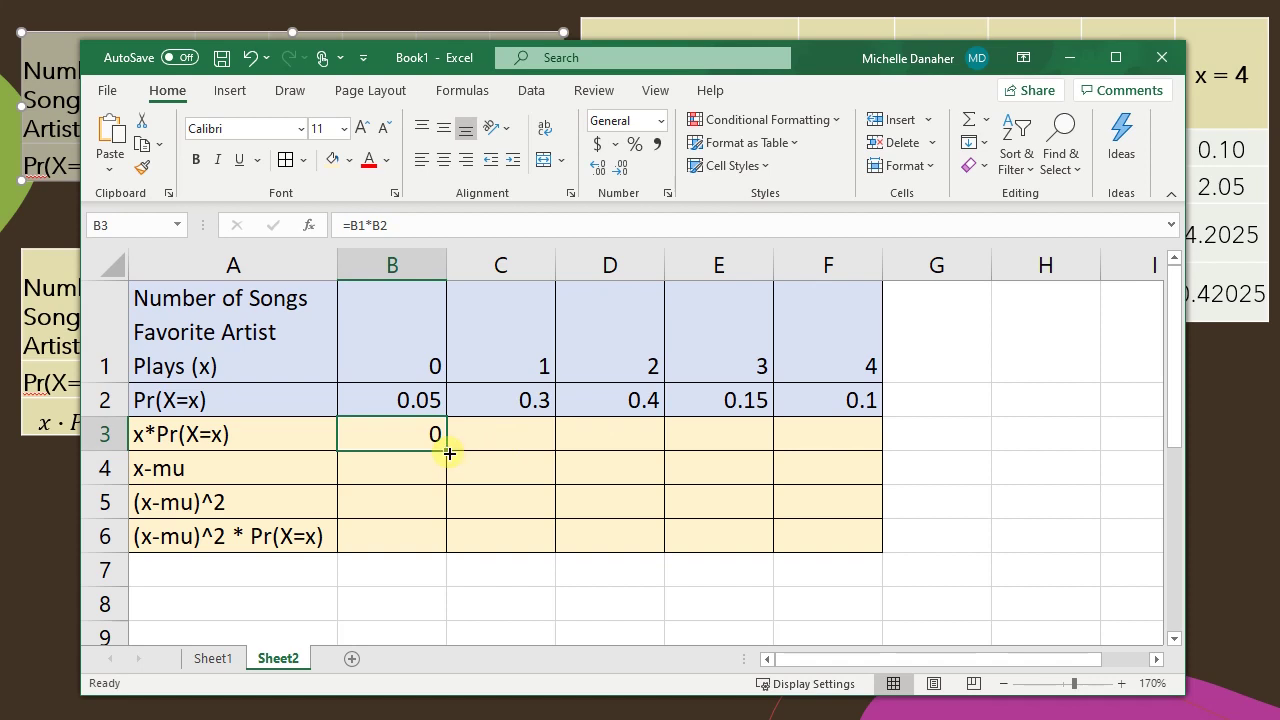
drag(450, 453, 845, 451)
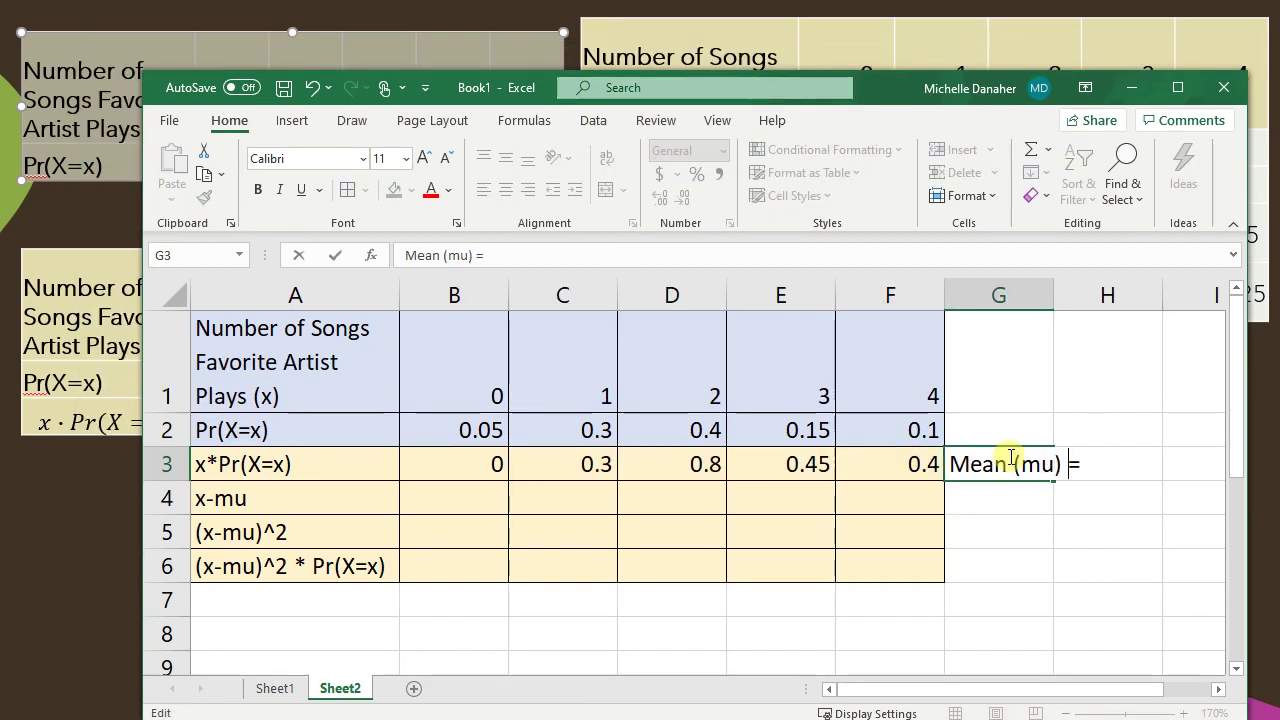
Commit the 'Mean (mu) =' label and widen column G to fit it
click(1071, 529)
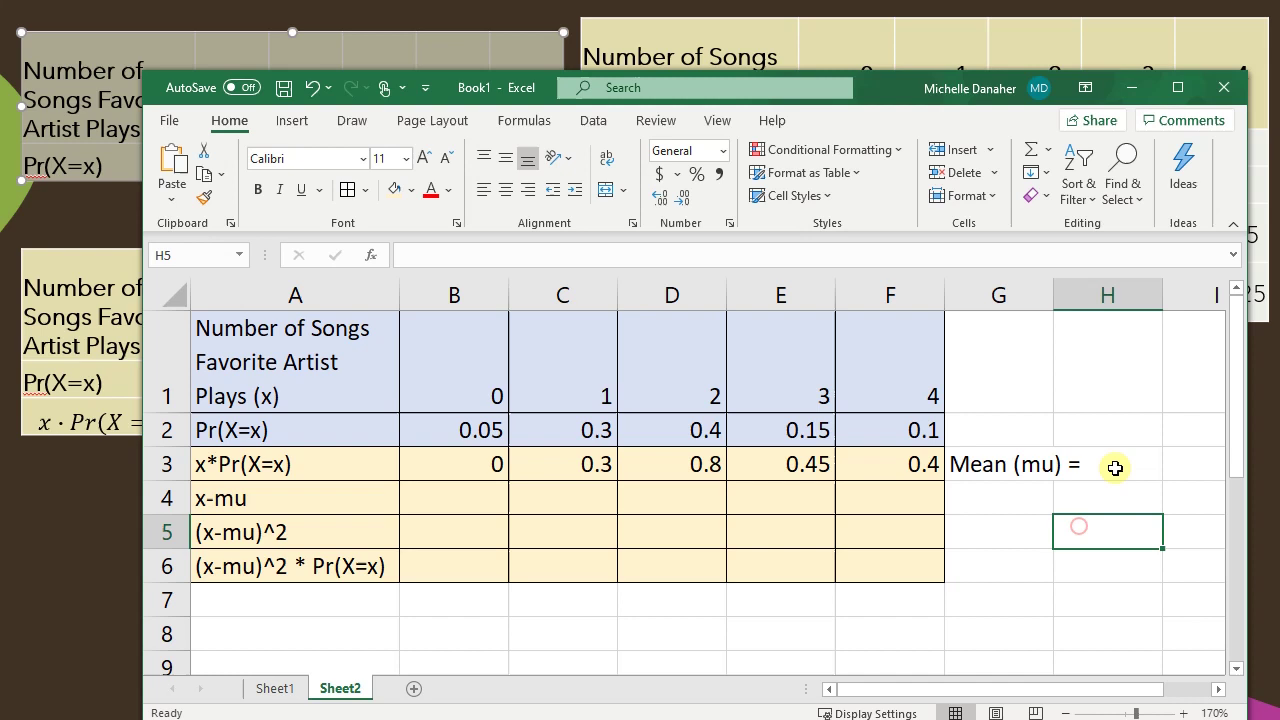
click(1114, 466)
drag(1054, 295, 1097, 300)
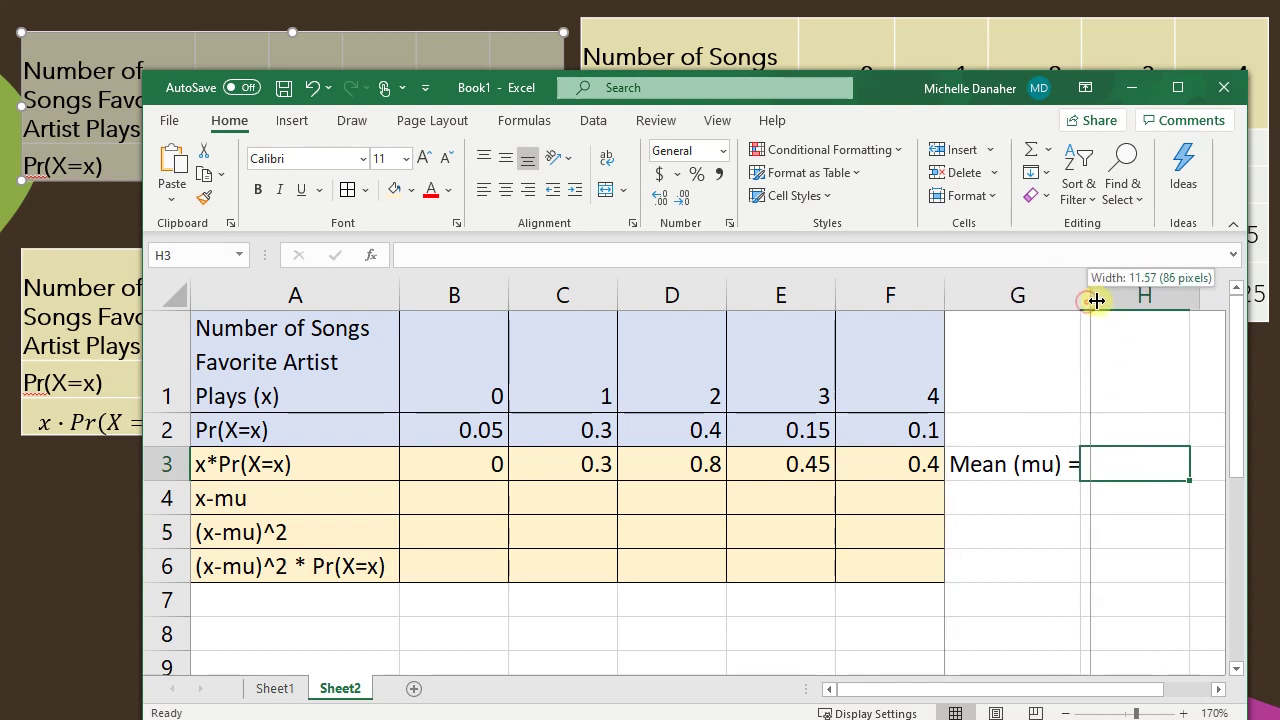
click(1099, 540)
Enter =SUM(B3:F3) in H3 to compute the mean 1.95
drag(880, 462, 429, 457)
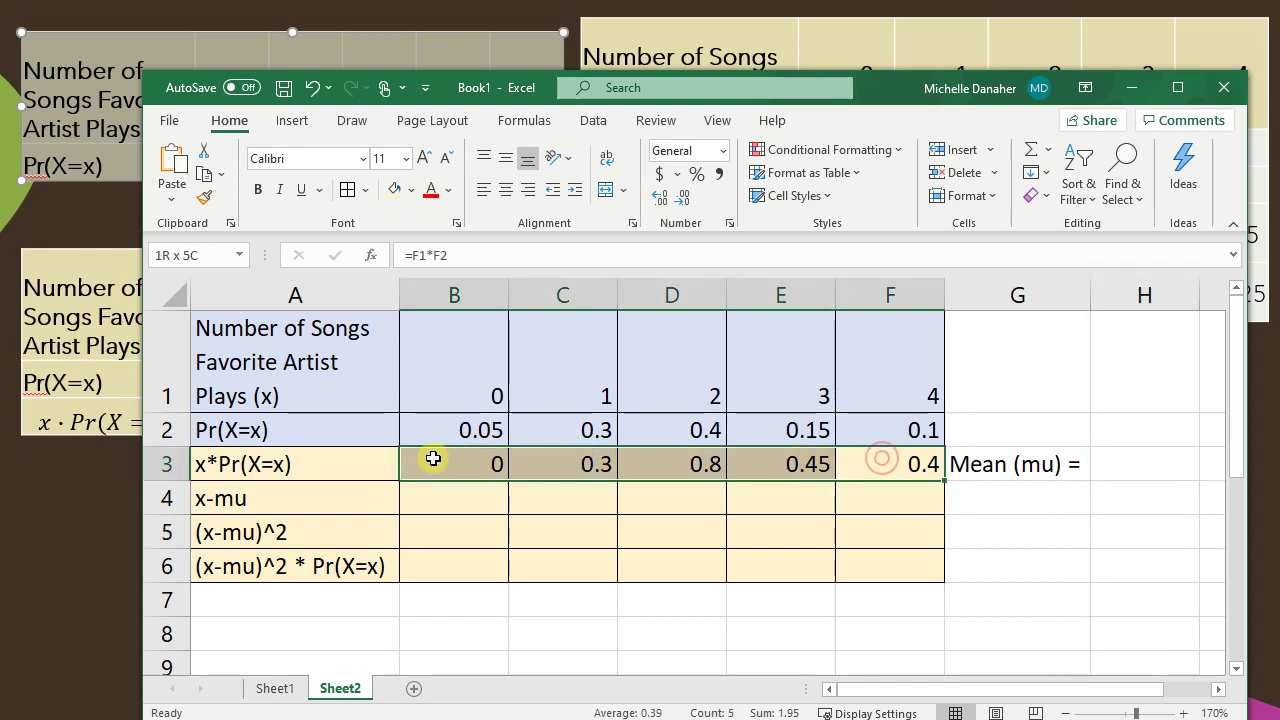
click(1117, 465)
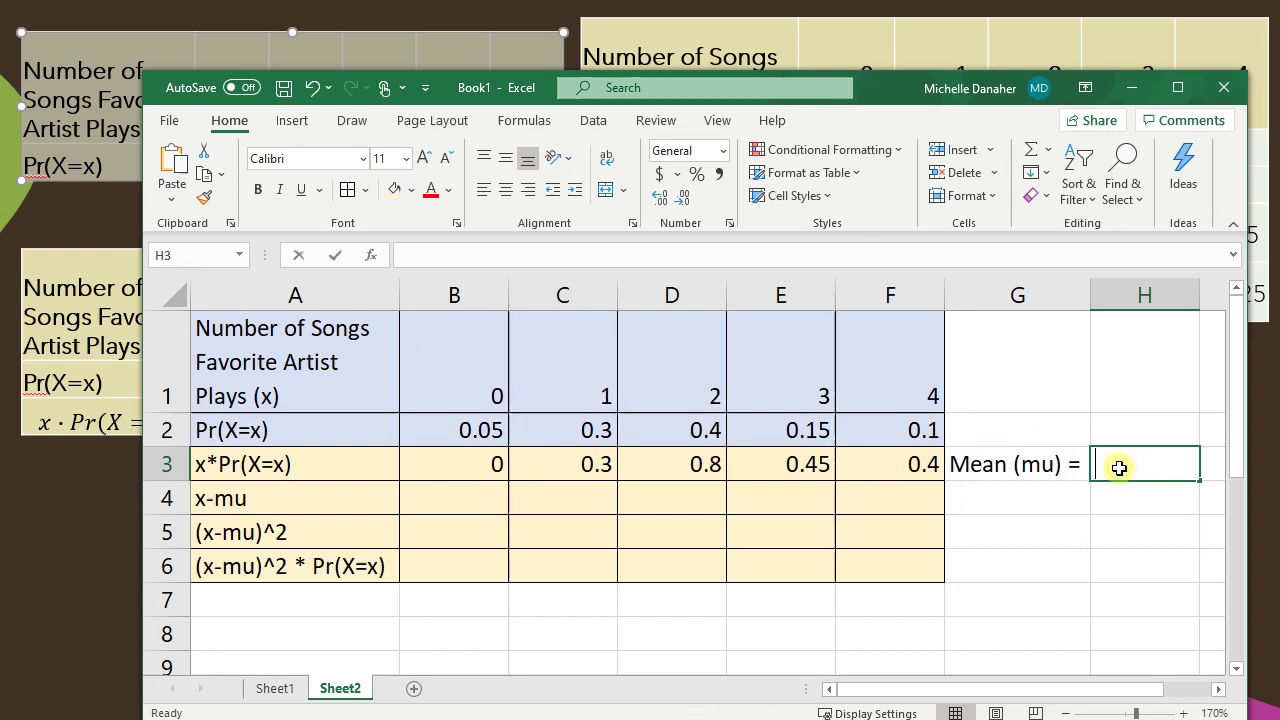
text(=Sun)
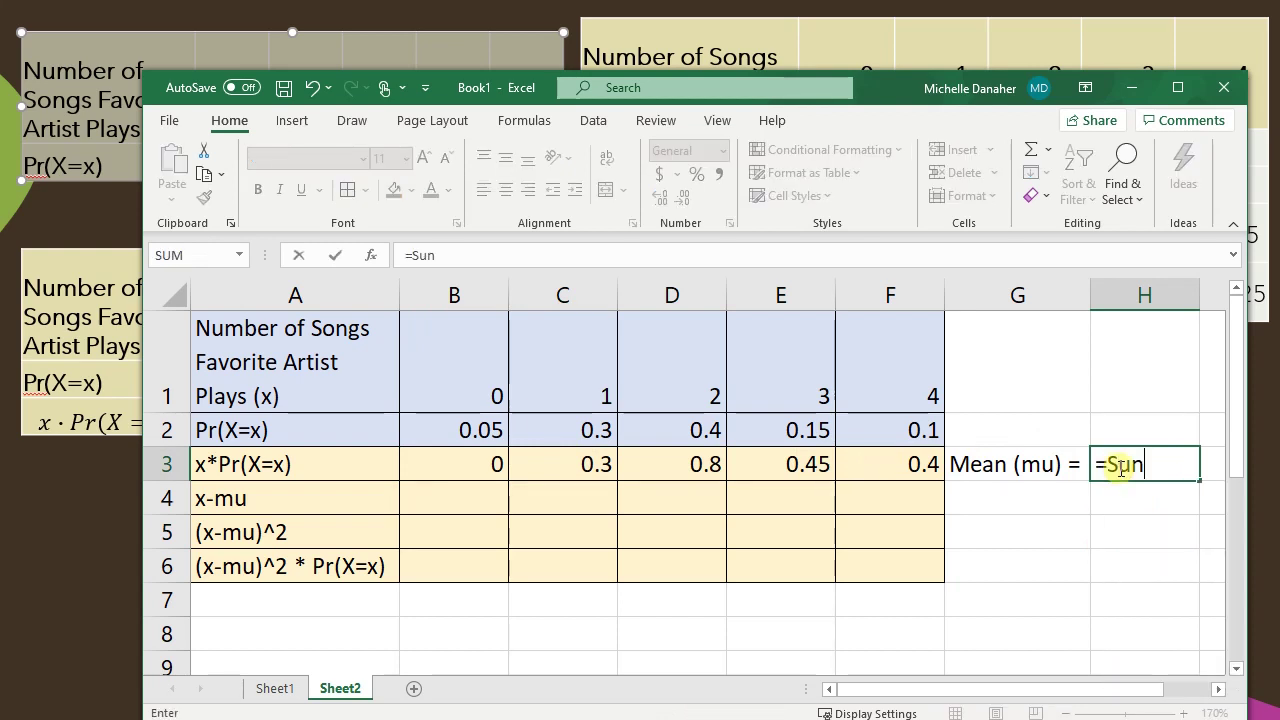
key(BackSpace)
text(m)
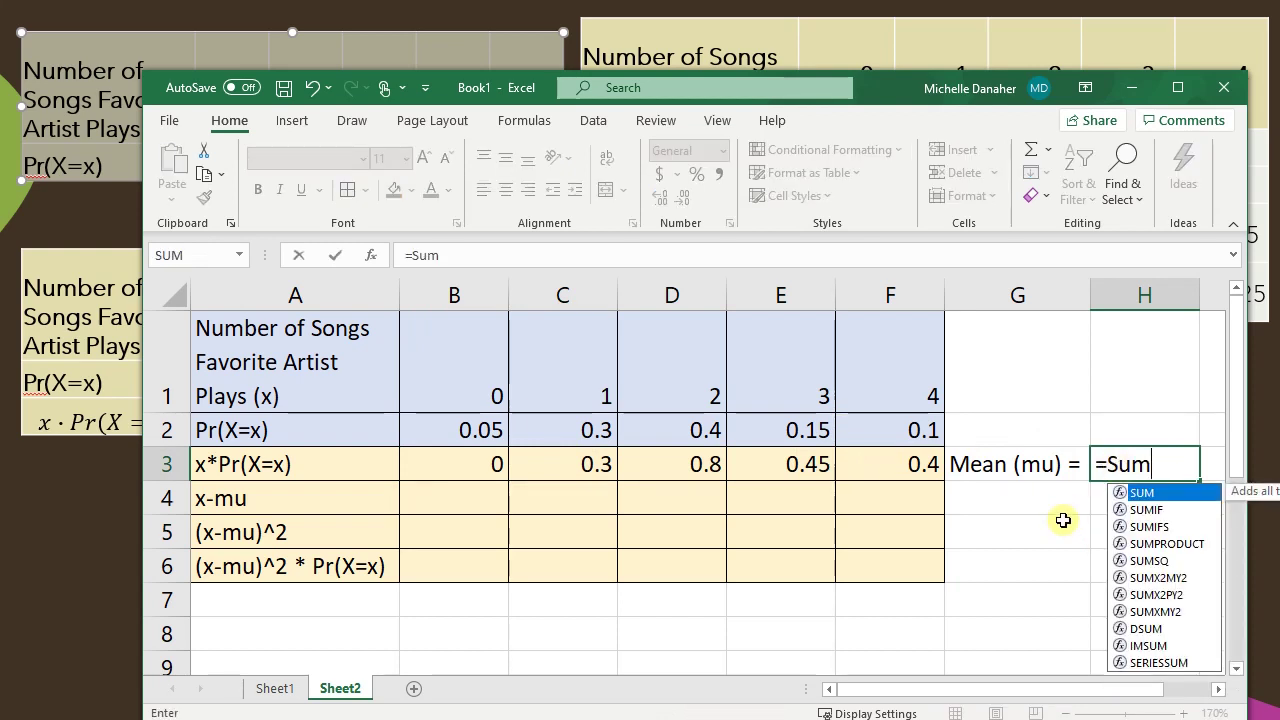
text(()
drag(918, 466, 491, 464)
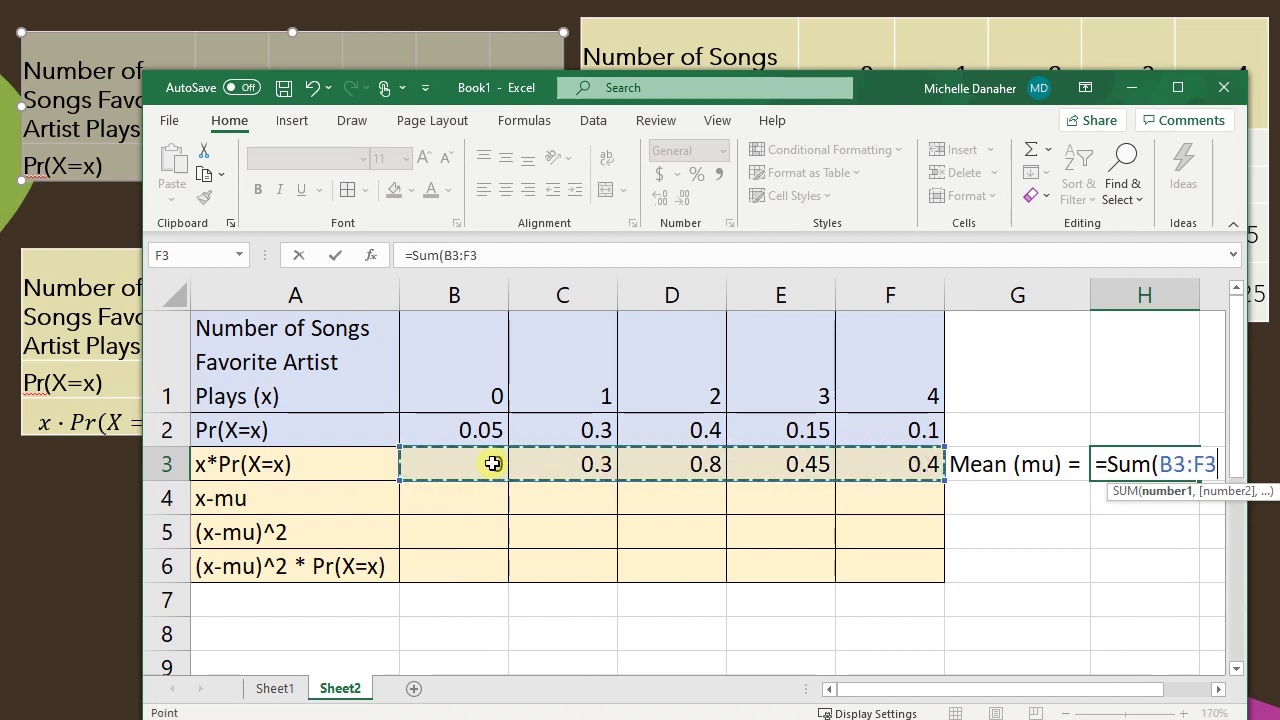
text())
key(Return)
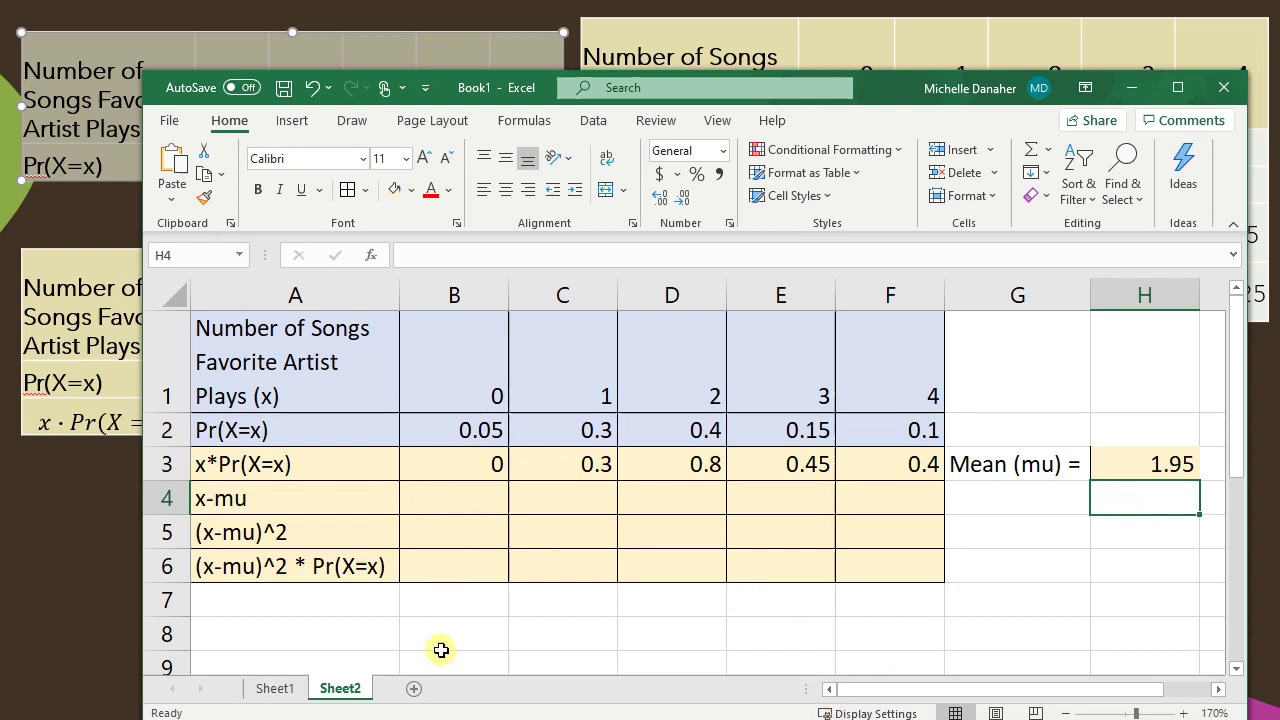
Enter =B1-1.95 in B4 and fill to F4, giving -1.95, -0.95, 0.05, 1.05, 2.05
click(437, 508)
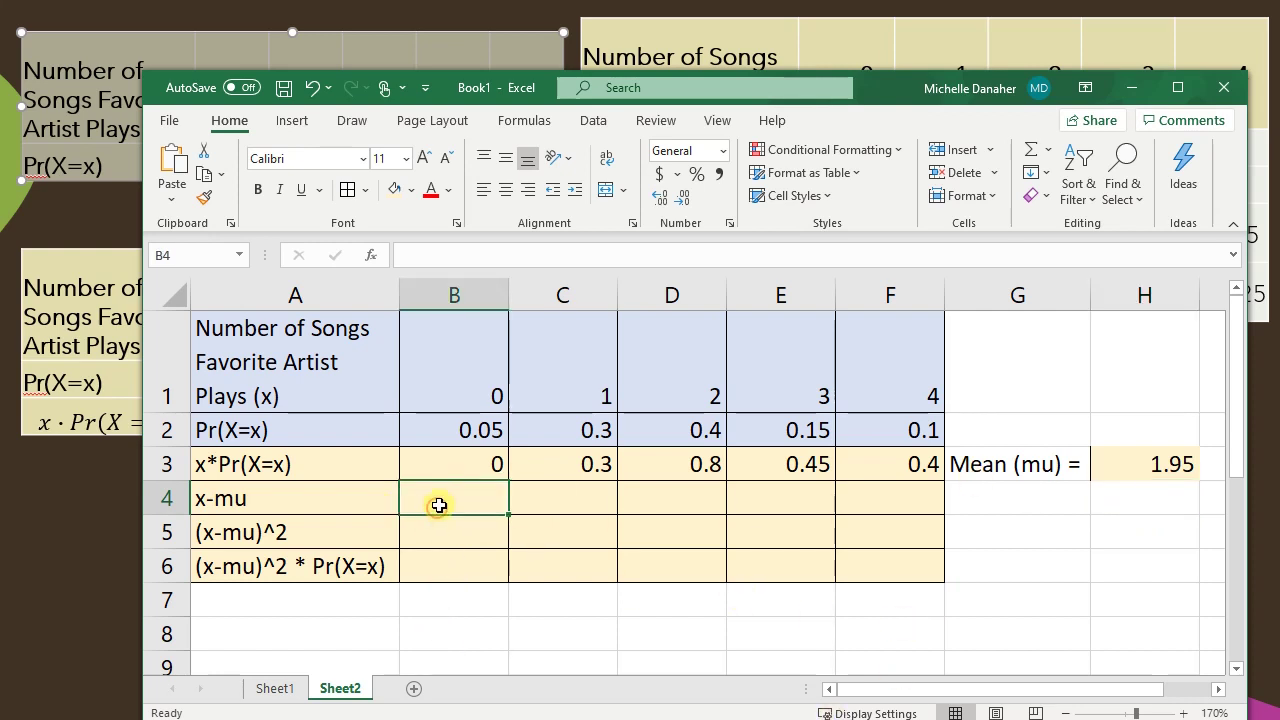
text(=)
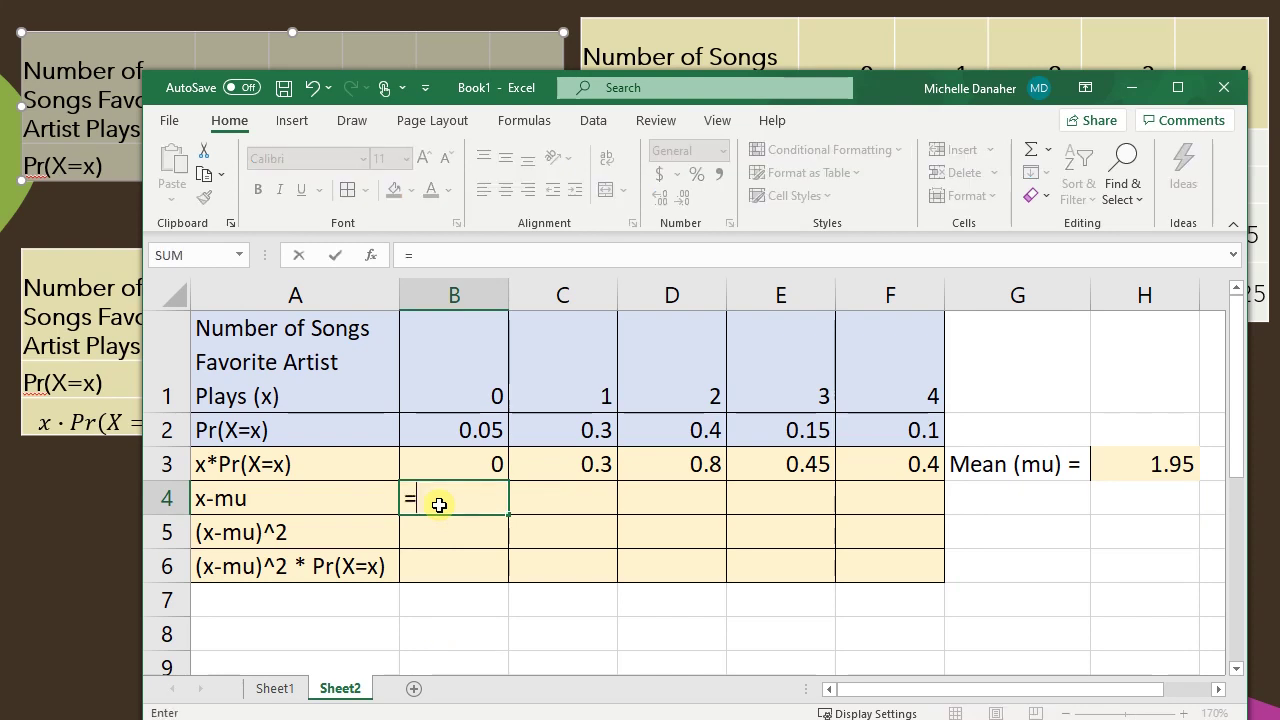
click(454, 364)
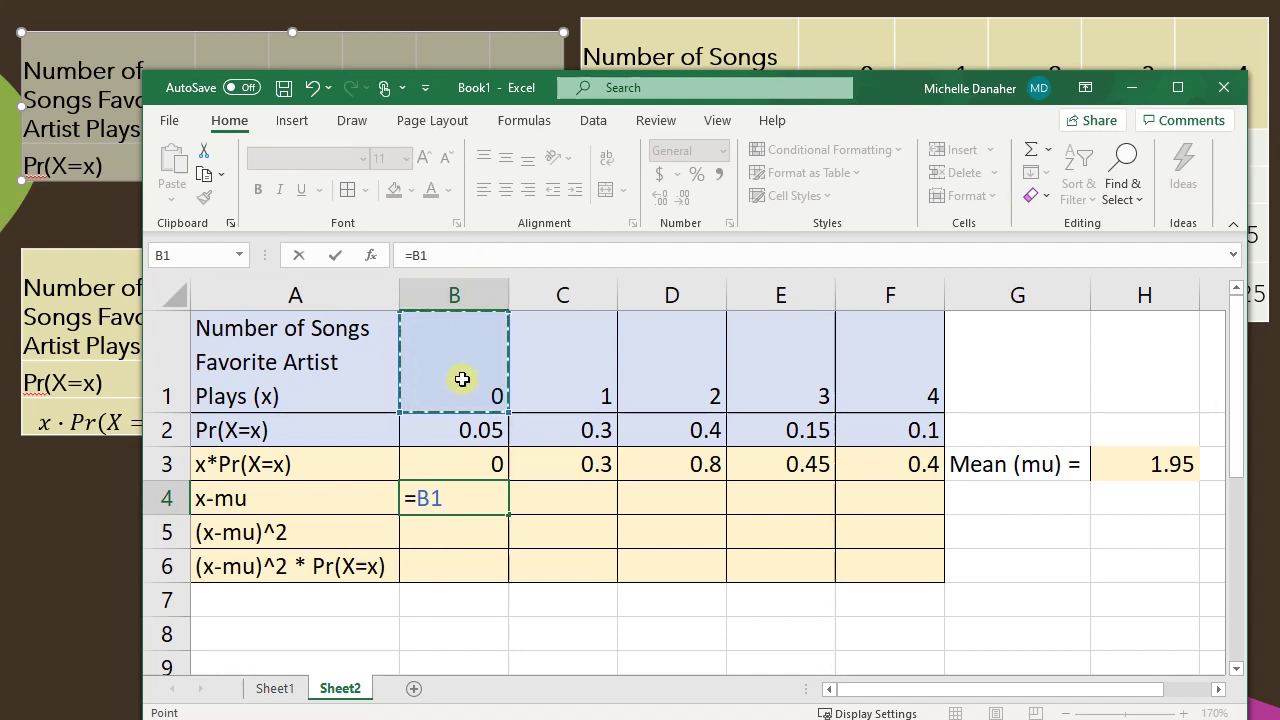
text(-1.95)
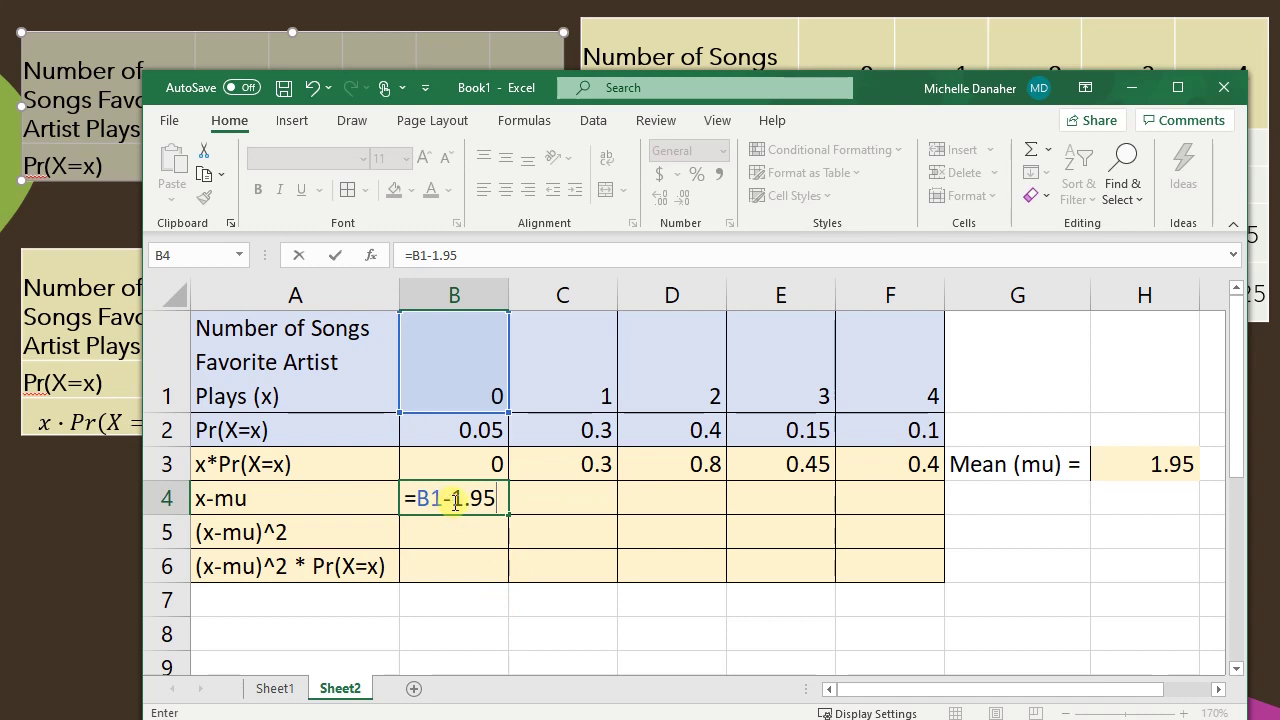
key(Return)
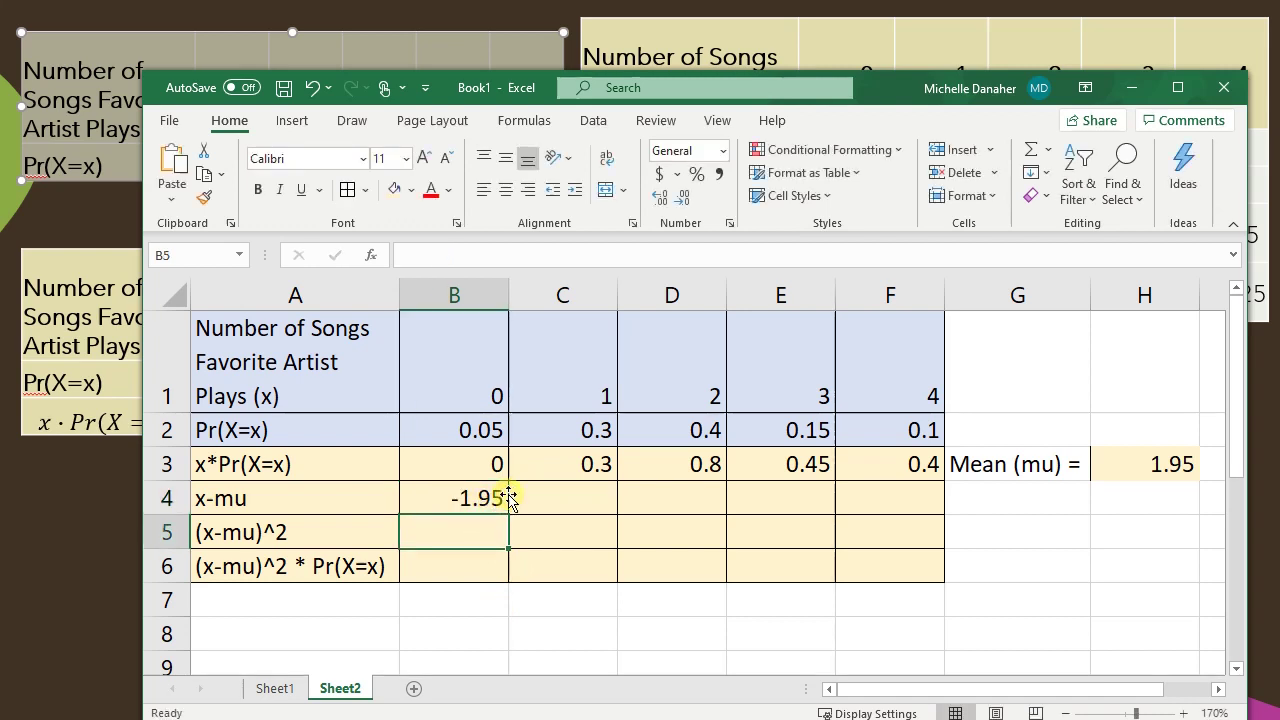
click(498, 498)
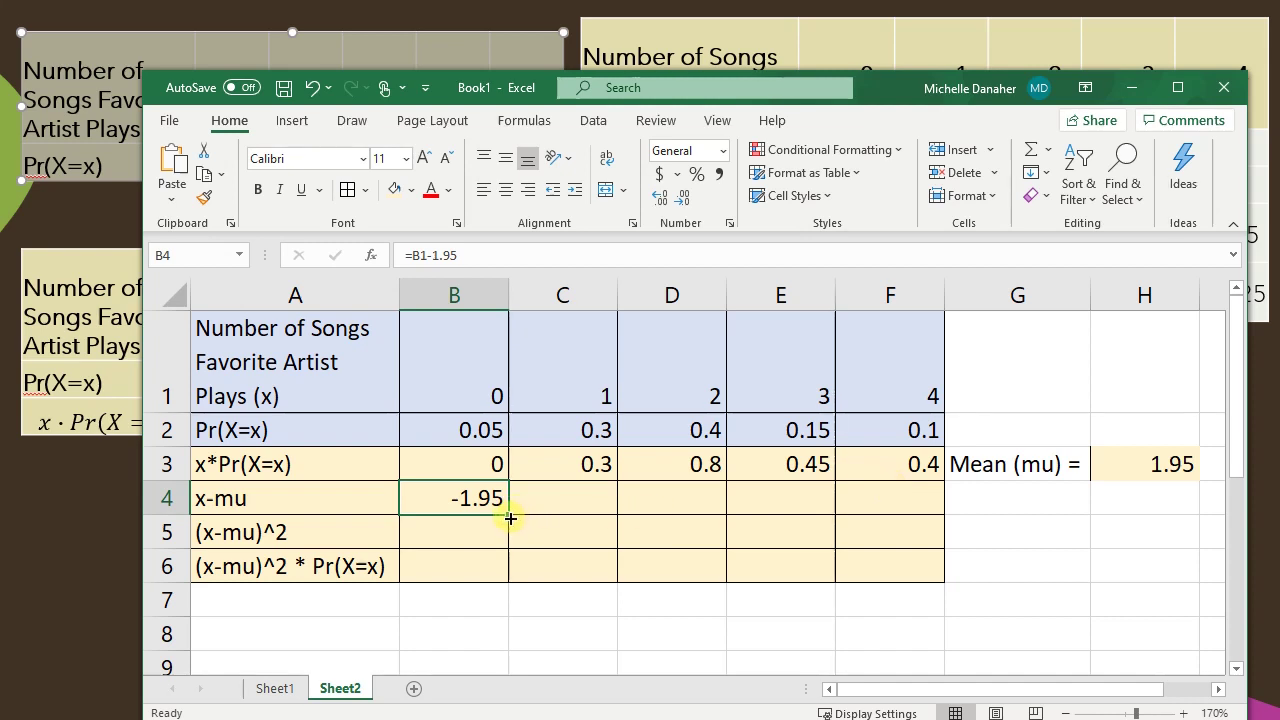
drag(510, 519, 914, 522)
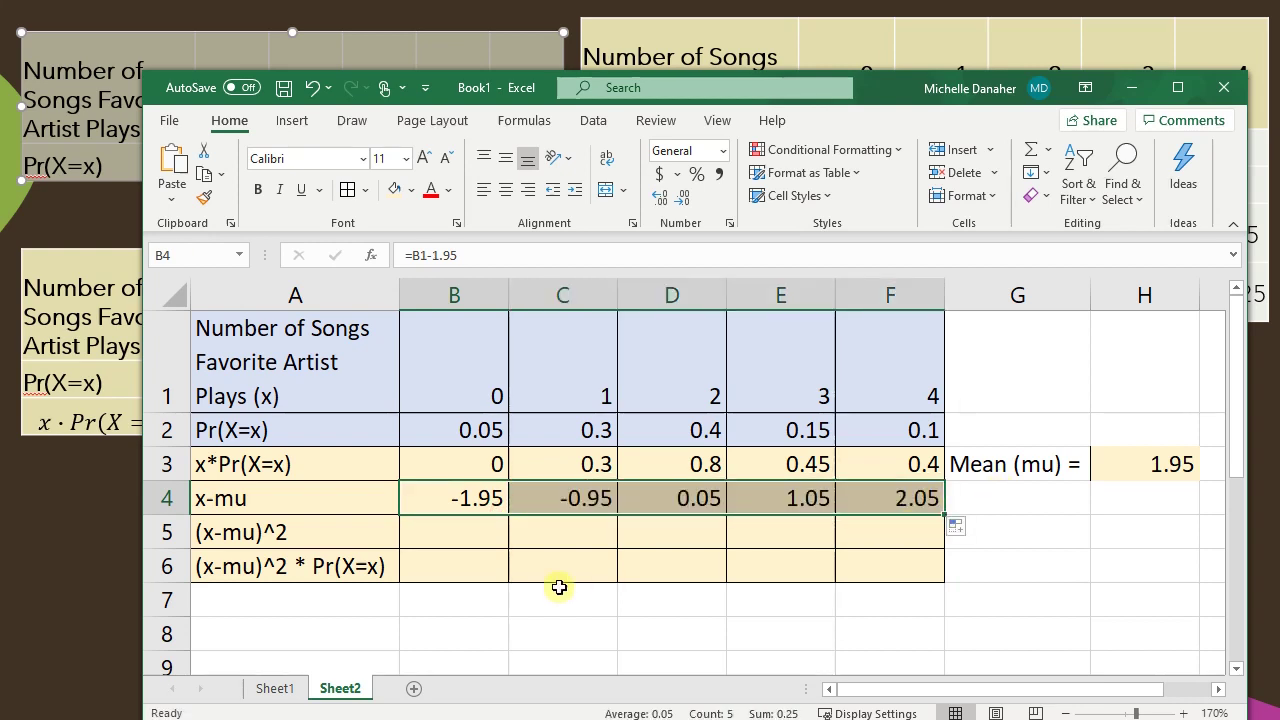
Enter =B4^2 in B5 and fill to F5, giving 3.8025, 0.9025, 0.0025, 1.1025, 4.2025
click(461, 541)
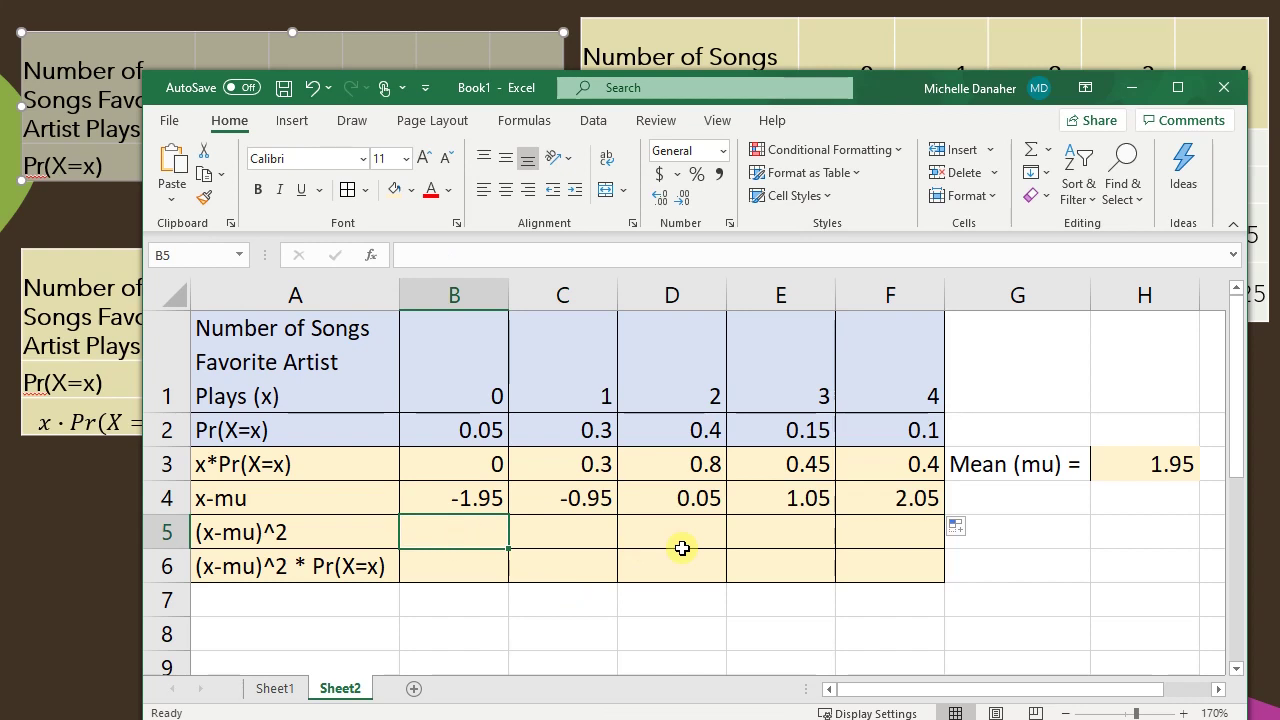
text(=)
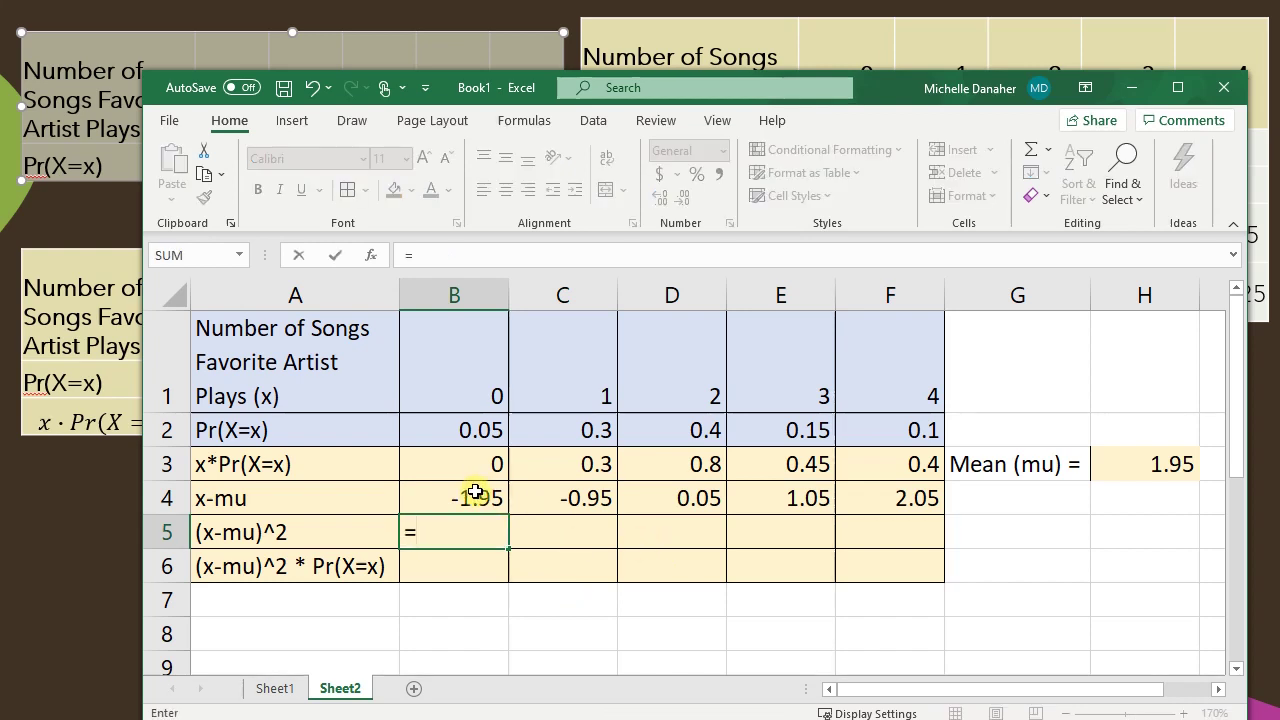
click(476, 493)
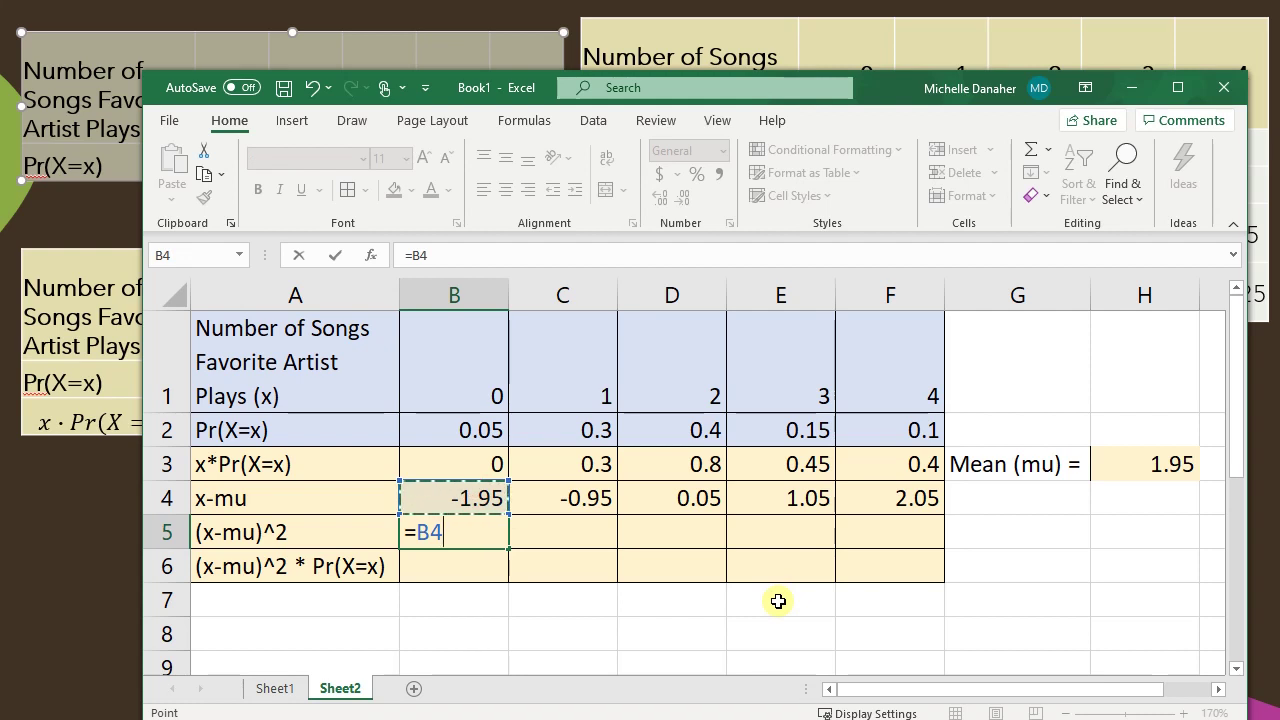
text(^2)
key(Return)
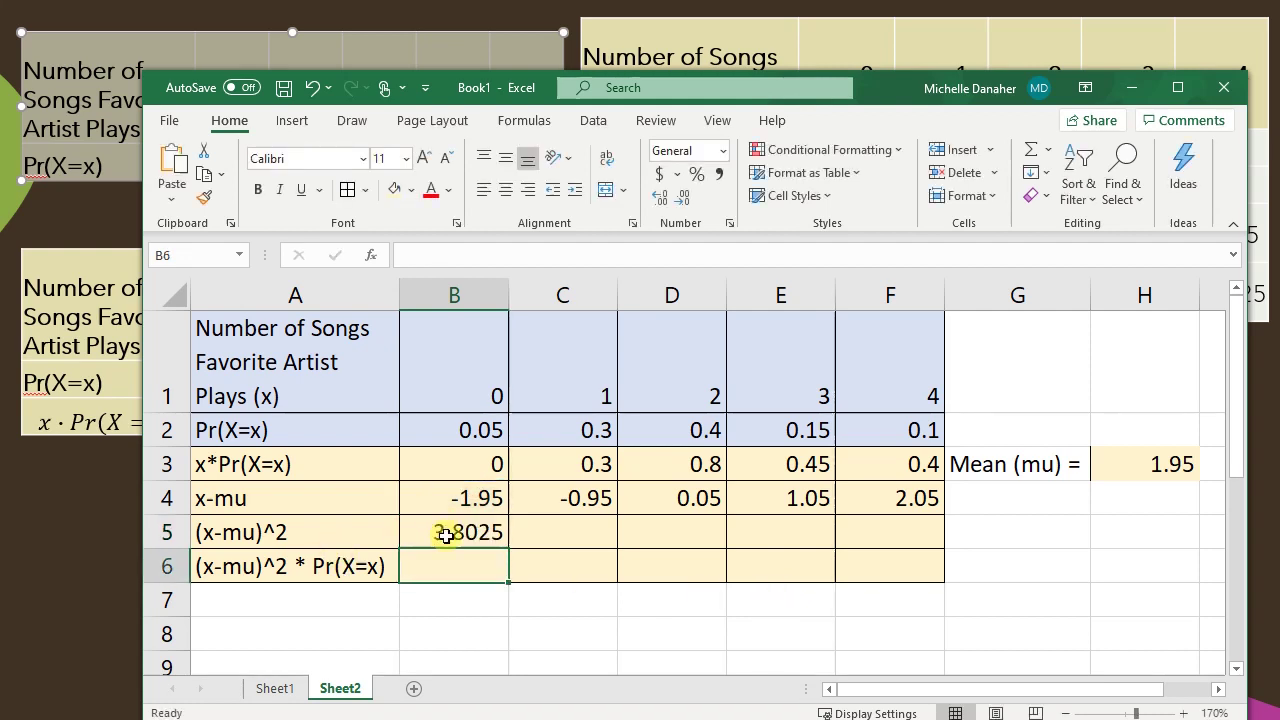
click(492, 541)
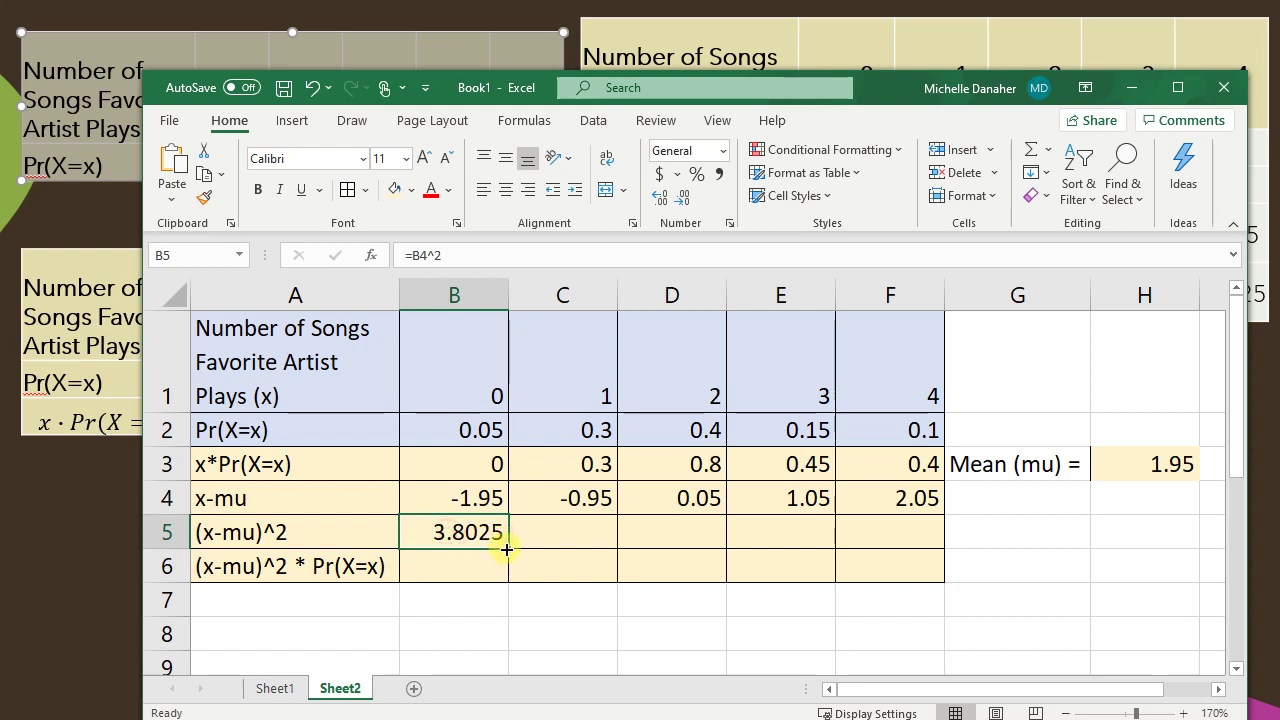
drag(508, 550, 970, 554)
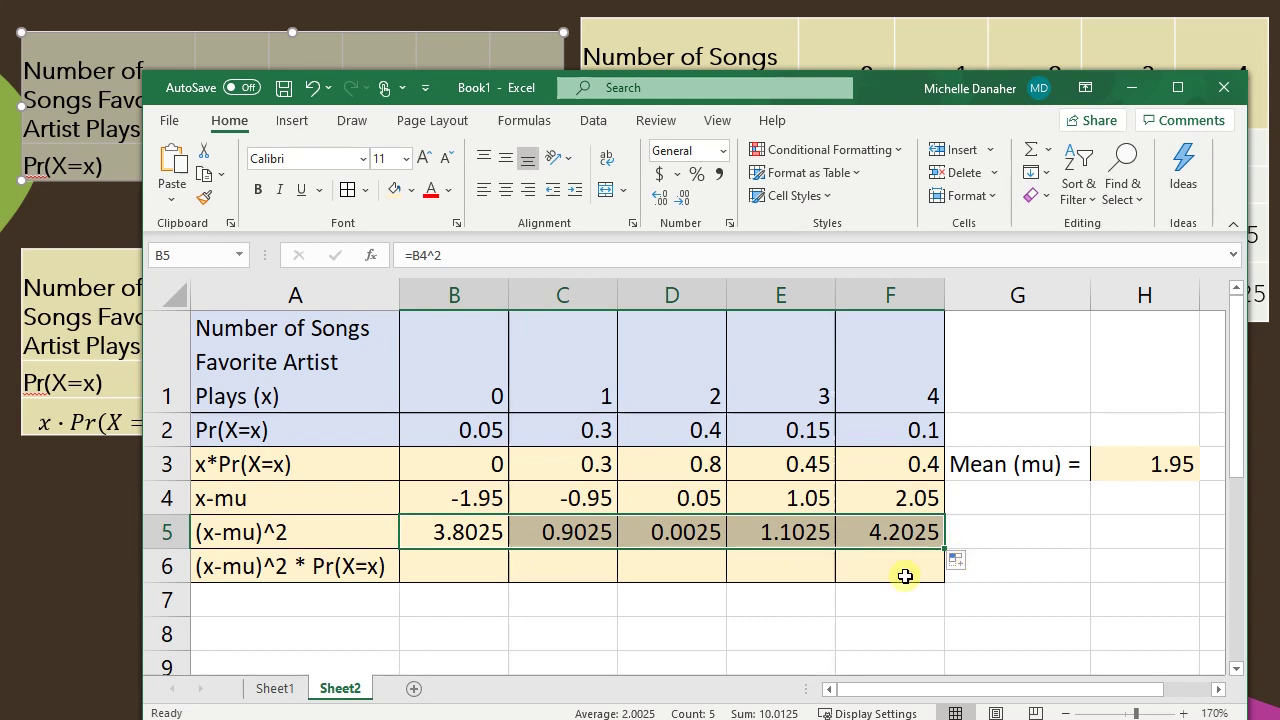
Enter =B5*B2 in B6 and fill to F6, giving 0.19013, 0.27075, 0.001, 0.16538, 0.42025
click(431, 565)
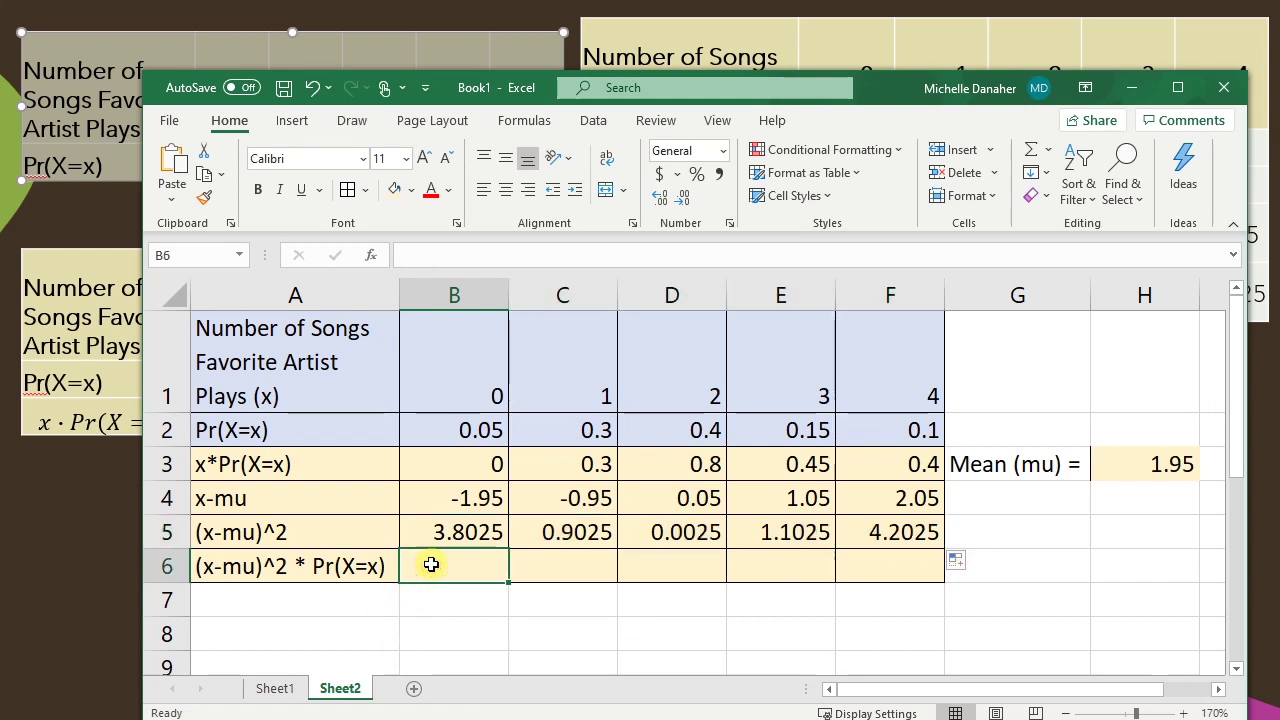
text(=)
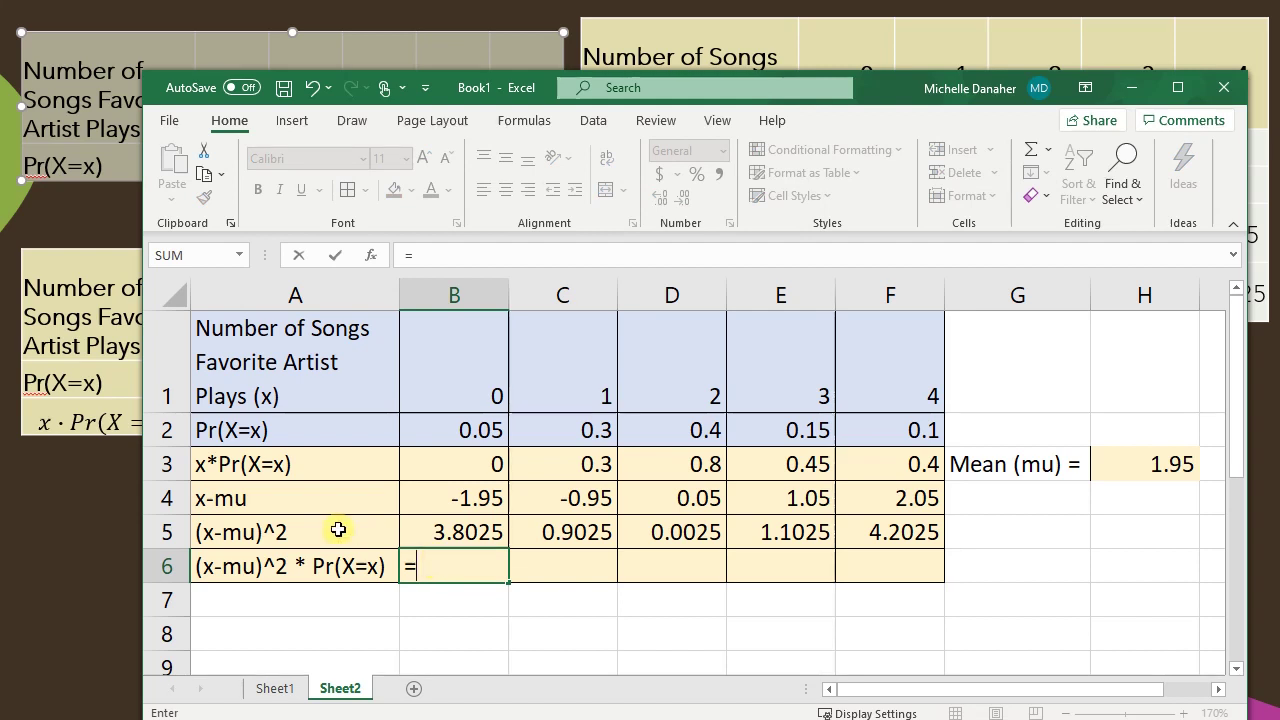
click(441, 530)
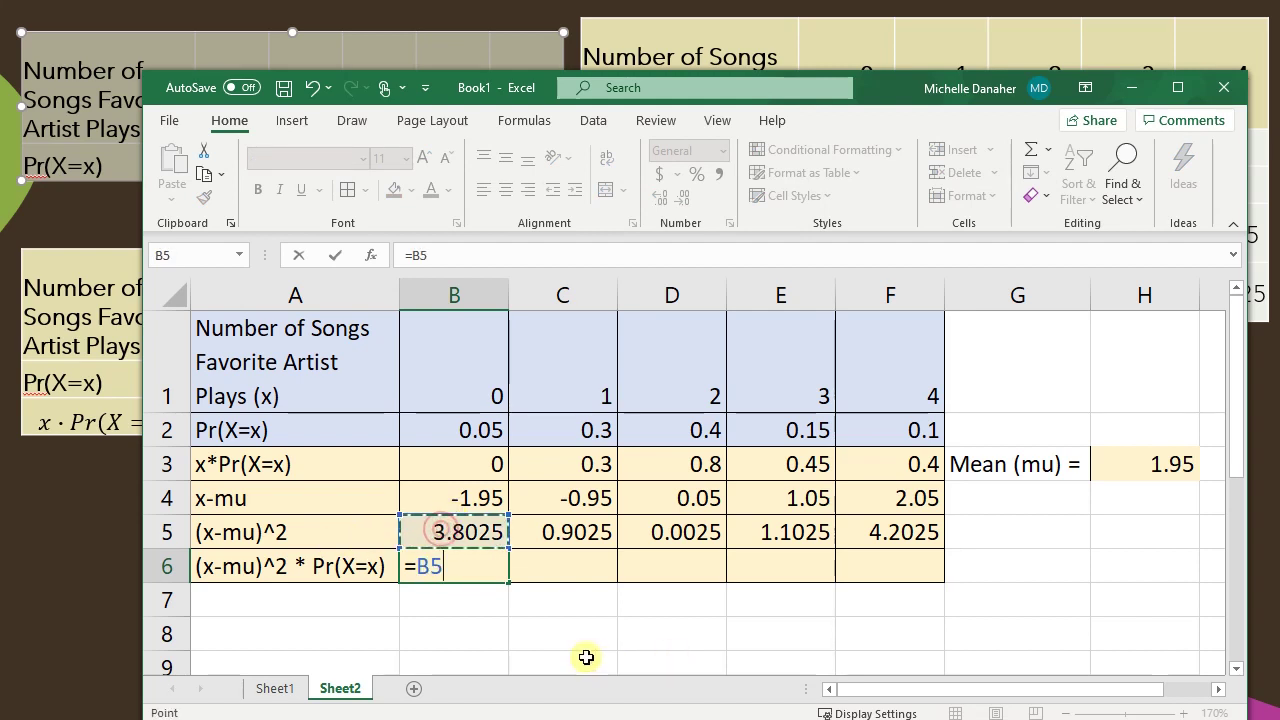
text(*)
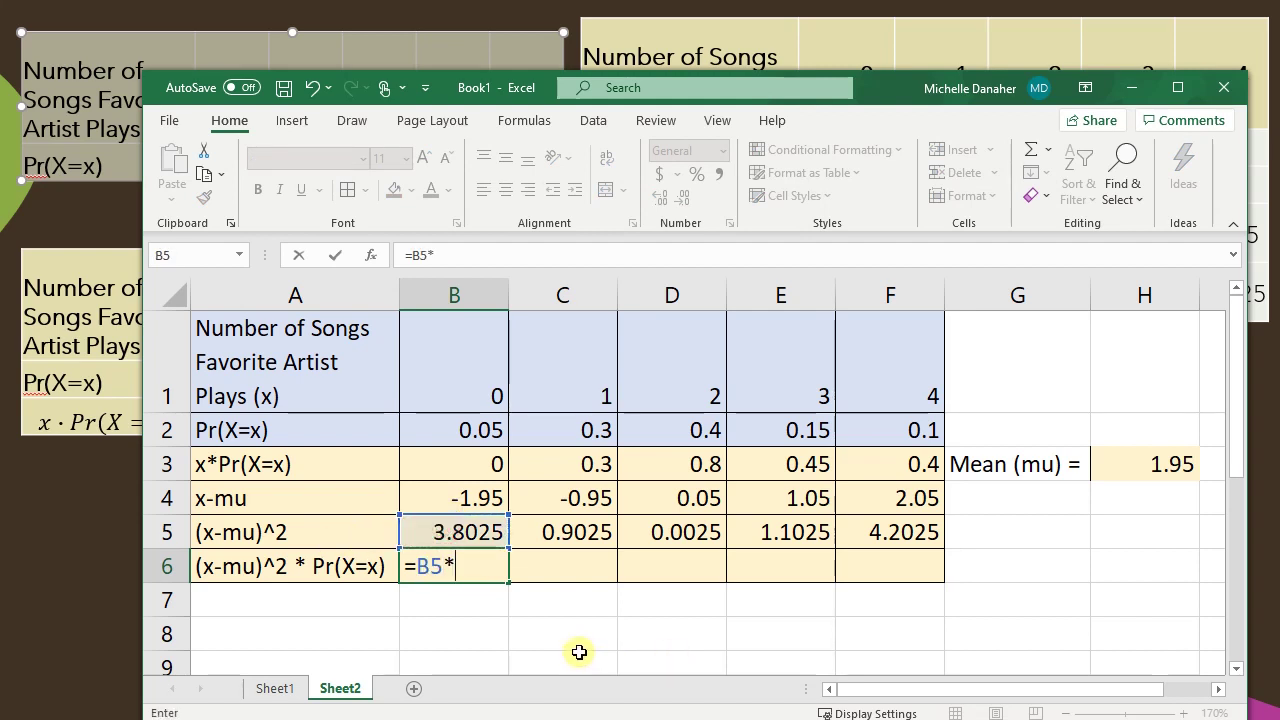
click(464, 428)
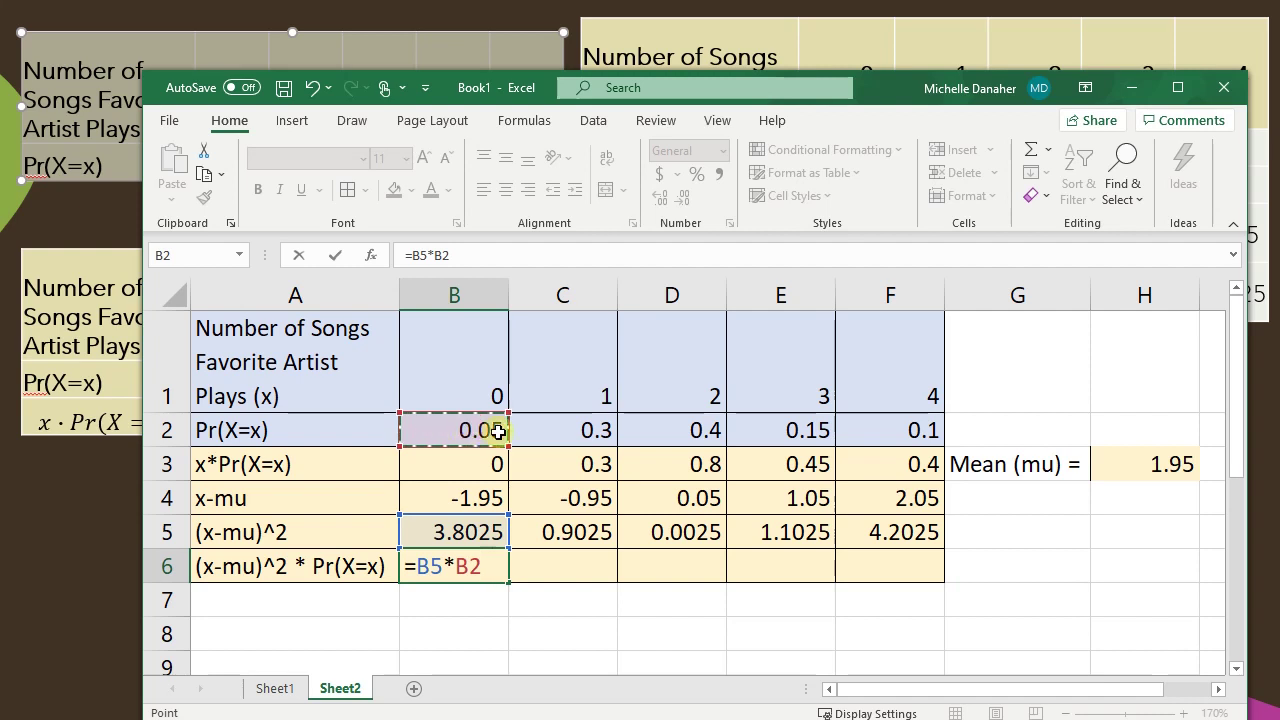
key(Return)
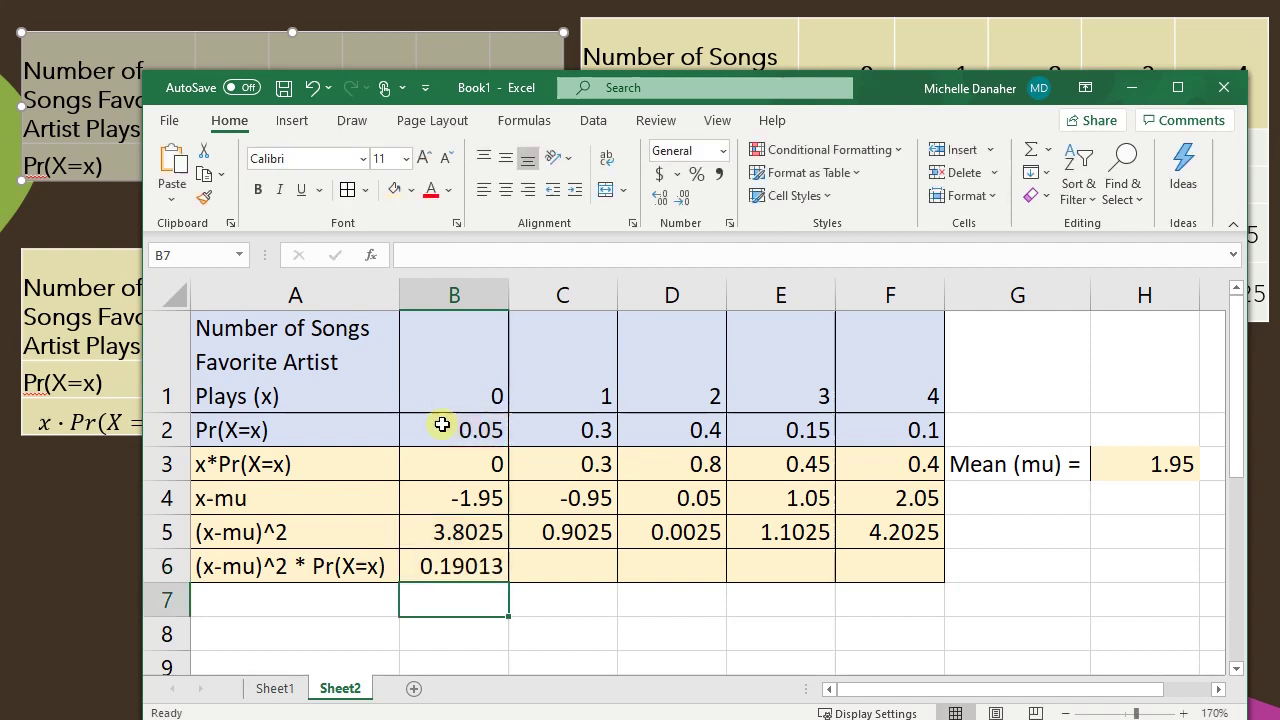
click(486, 565)
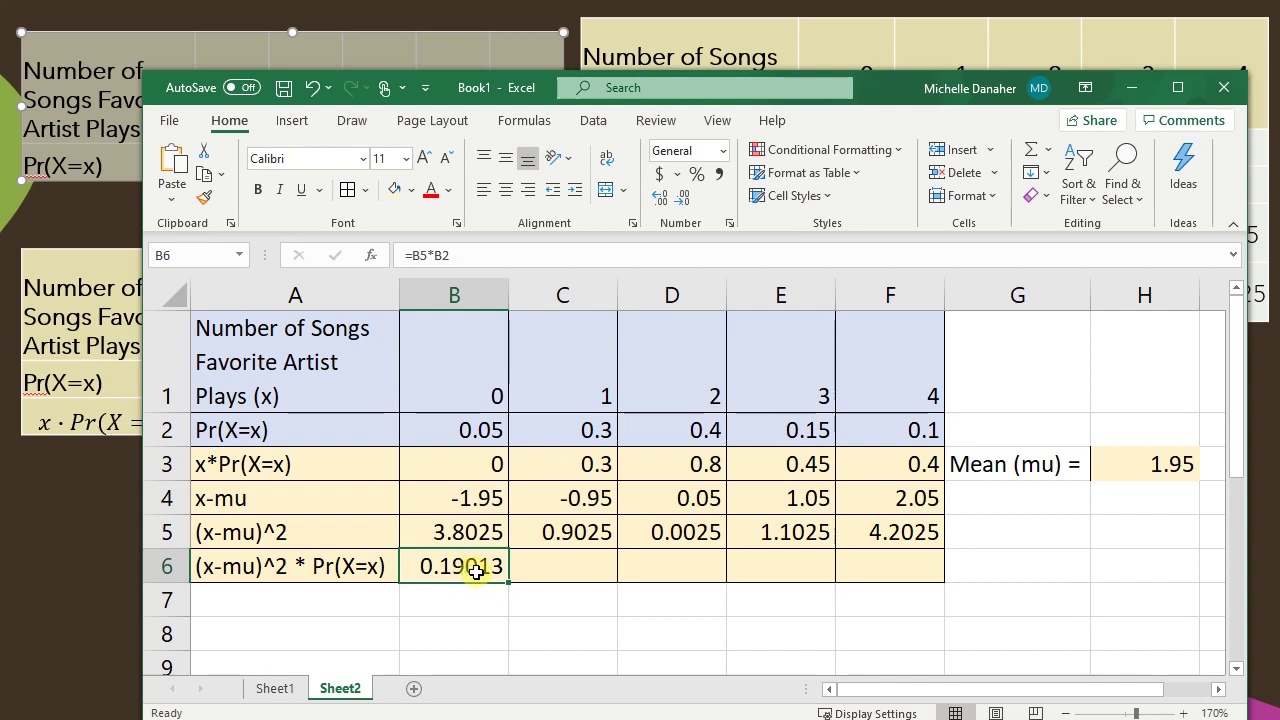
drag(508, 581, 914, 575)
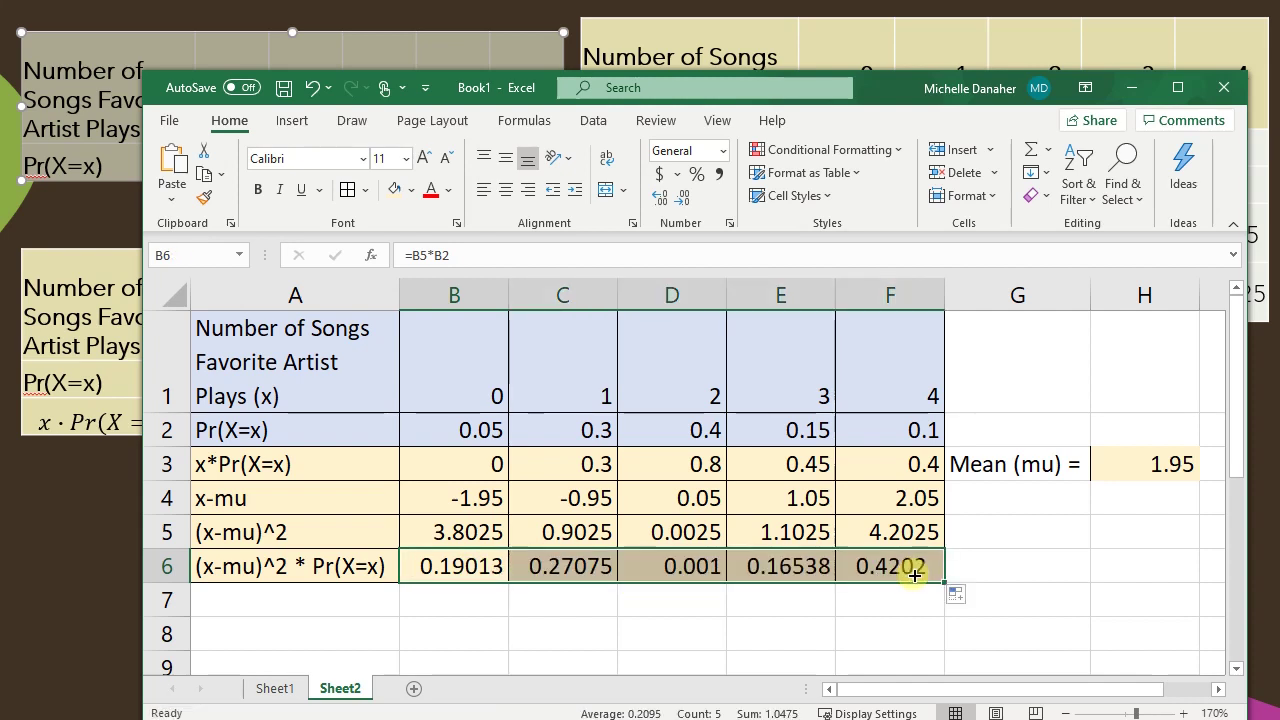
Label G6 'Var (sigma^2)' and enter =SUM(B6:F6) in H6 for the variance 1.0475
click(1055, 566)
text(V)
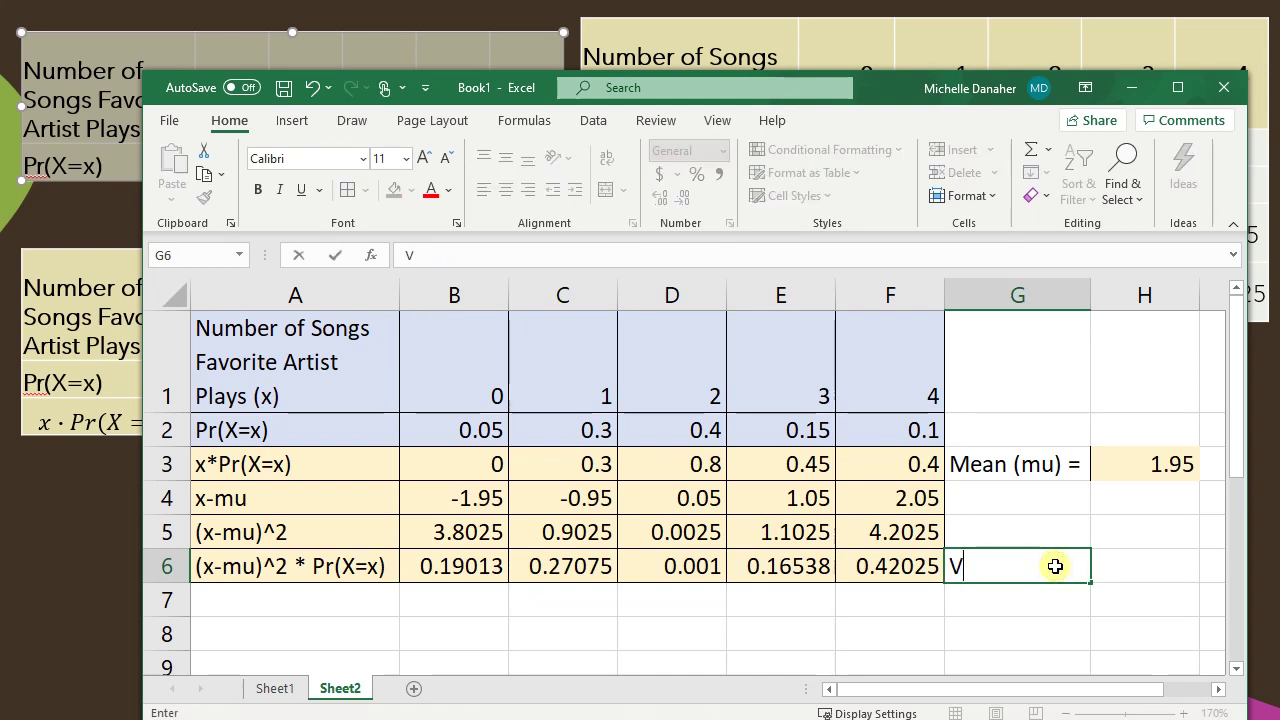
text(sigma)
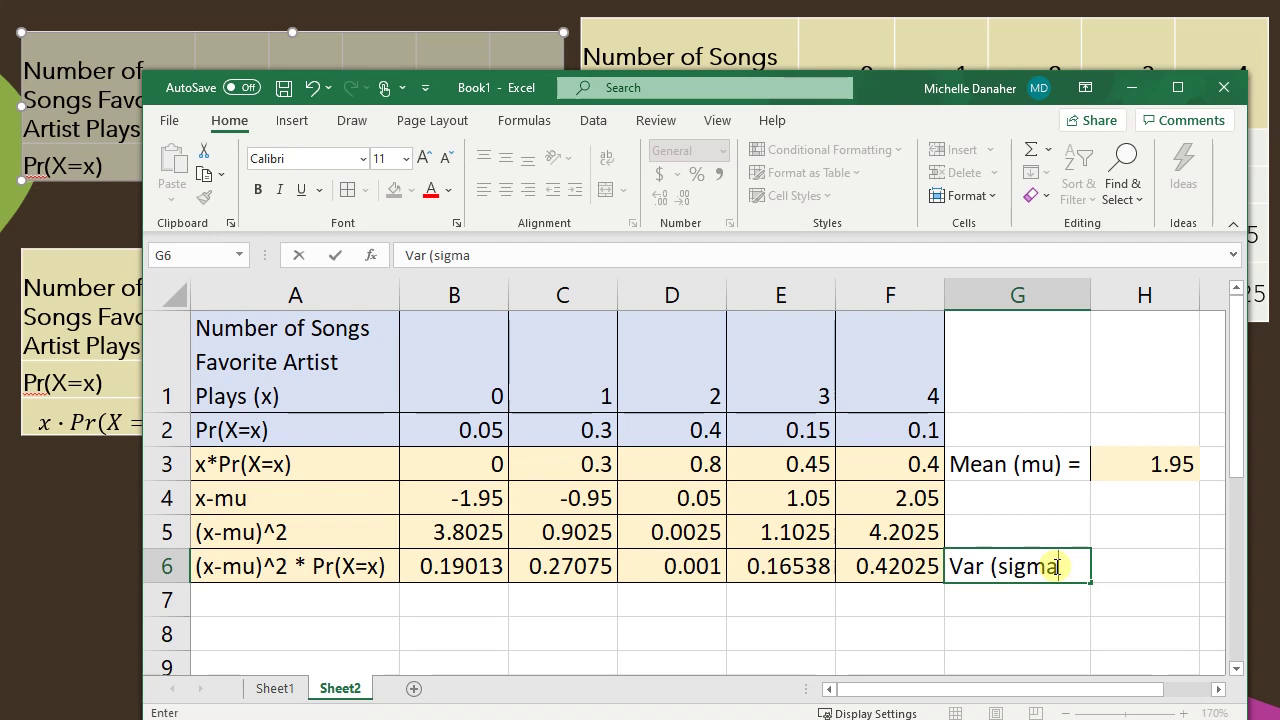
text(^2))
key(Tab)
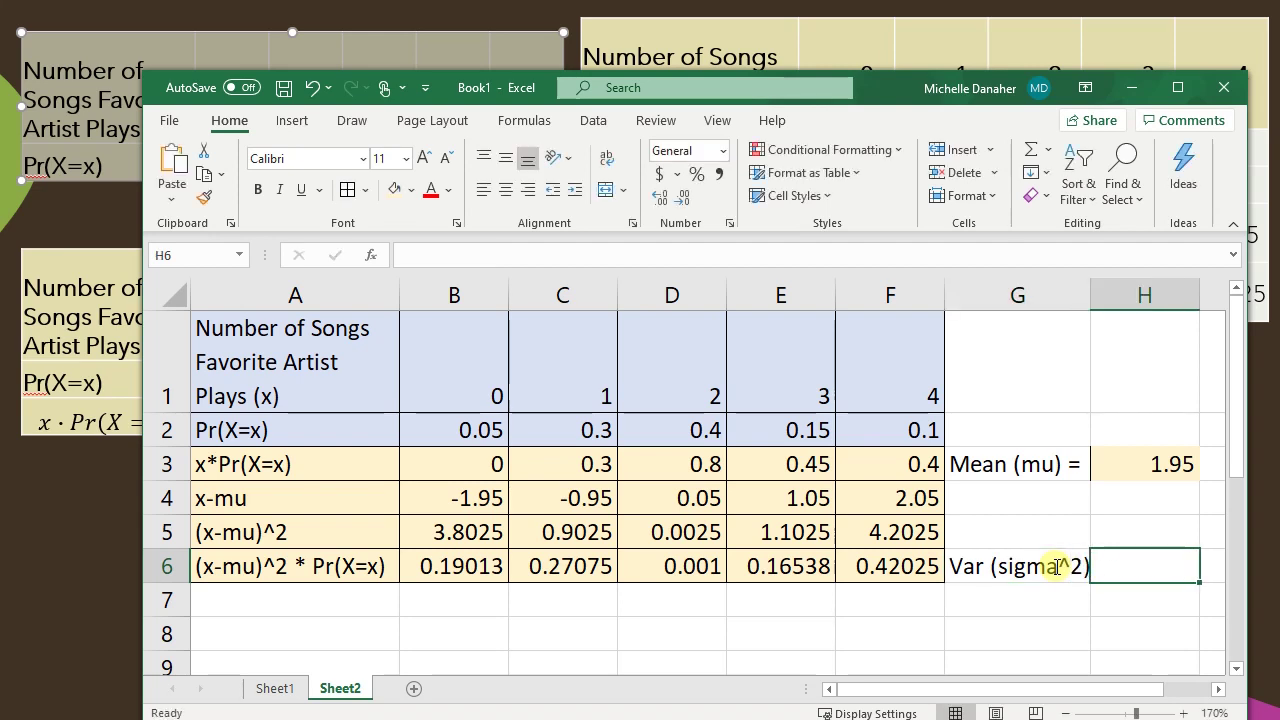
text(=sum()
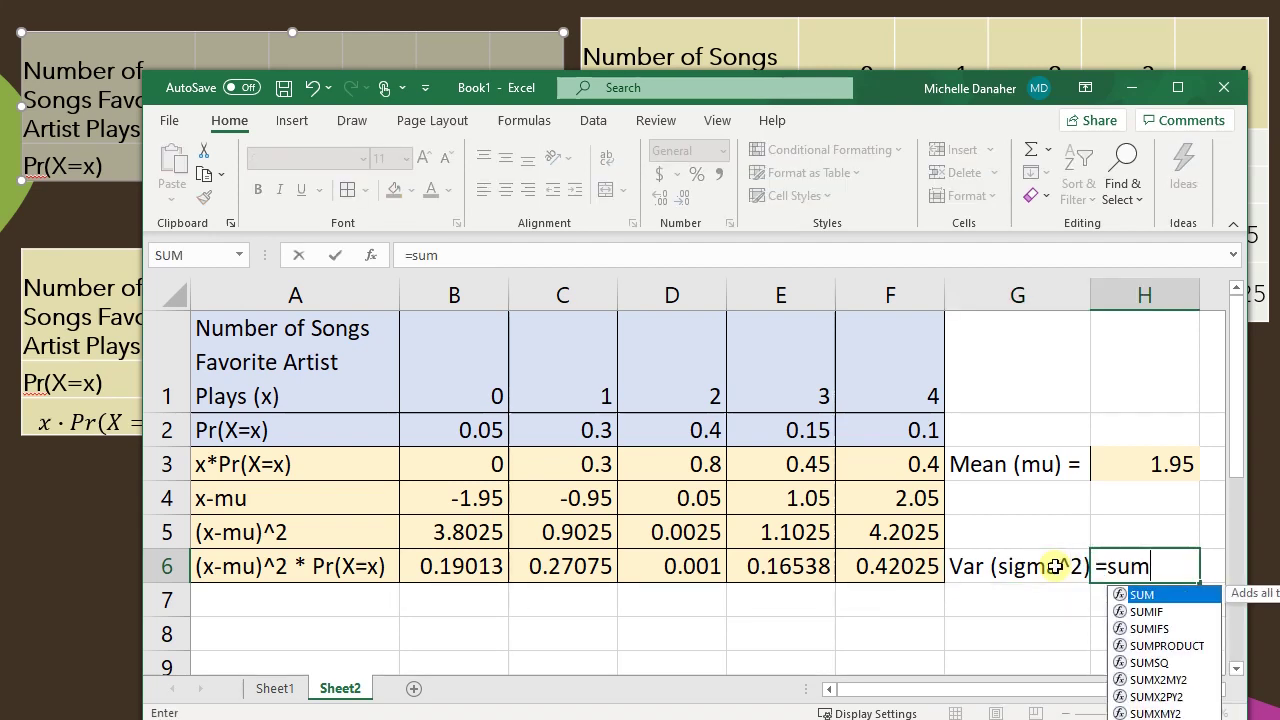
click(904, 563)
drag(904, 563, 436, 563)
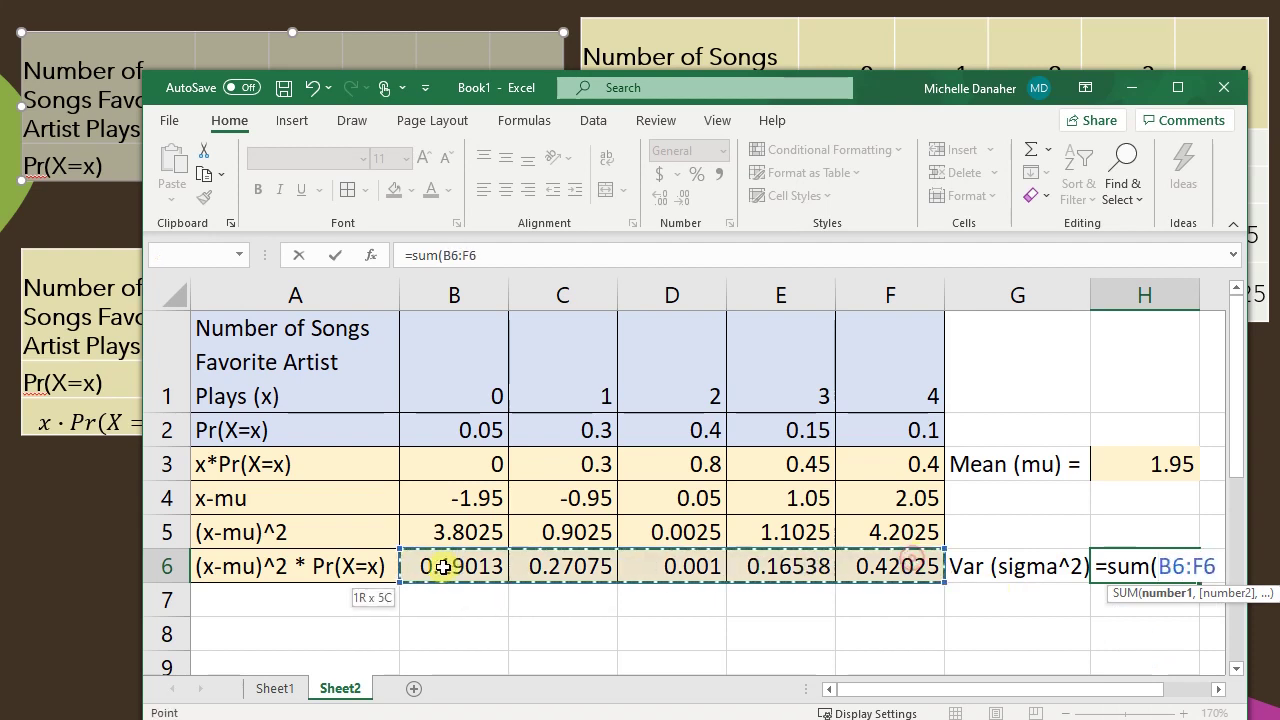
text())
key(Return)
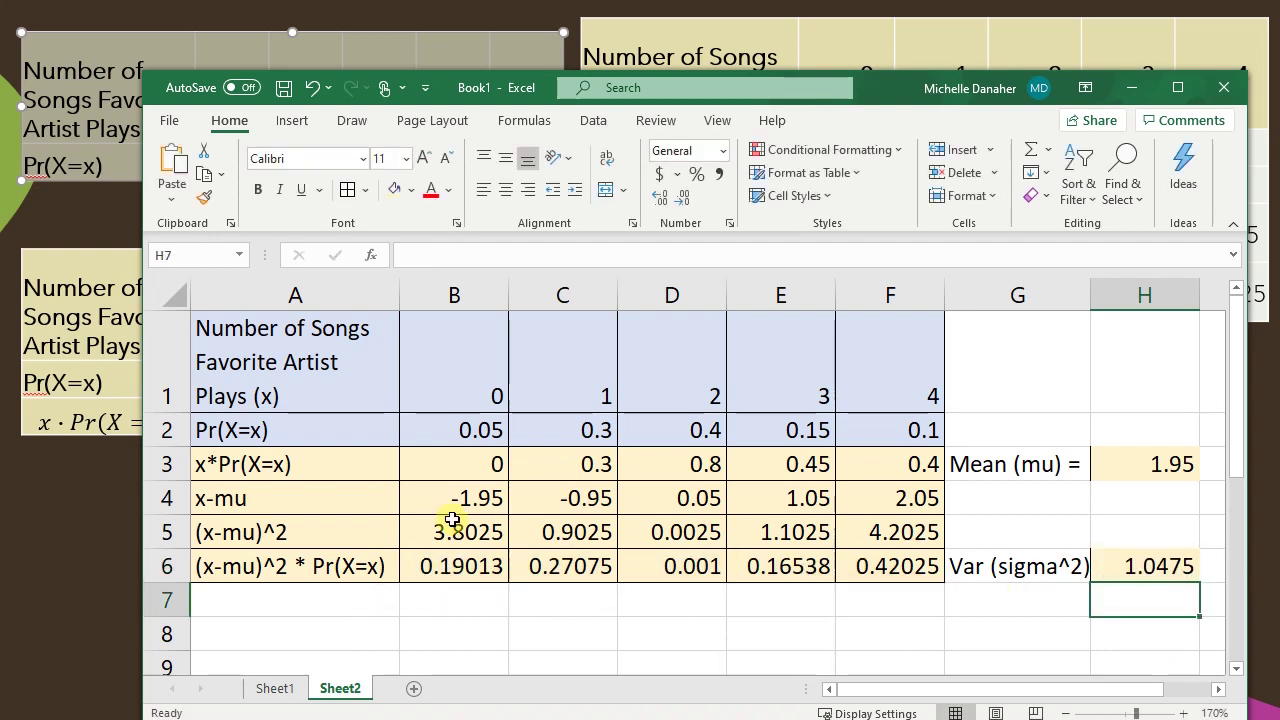
Label G7 's.d (sigma)' and enter =SQRT(H6) in H7, giving 1.02347
click(966, 606)
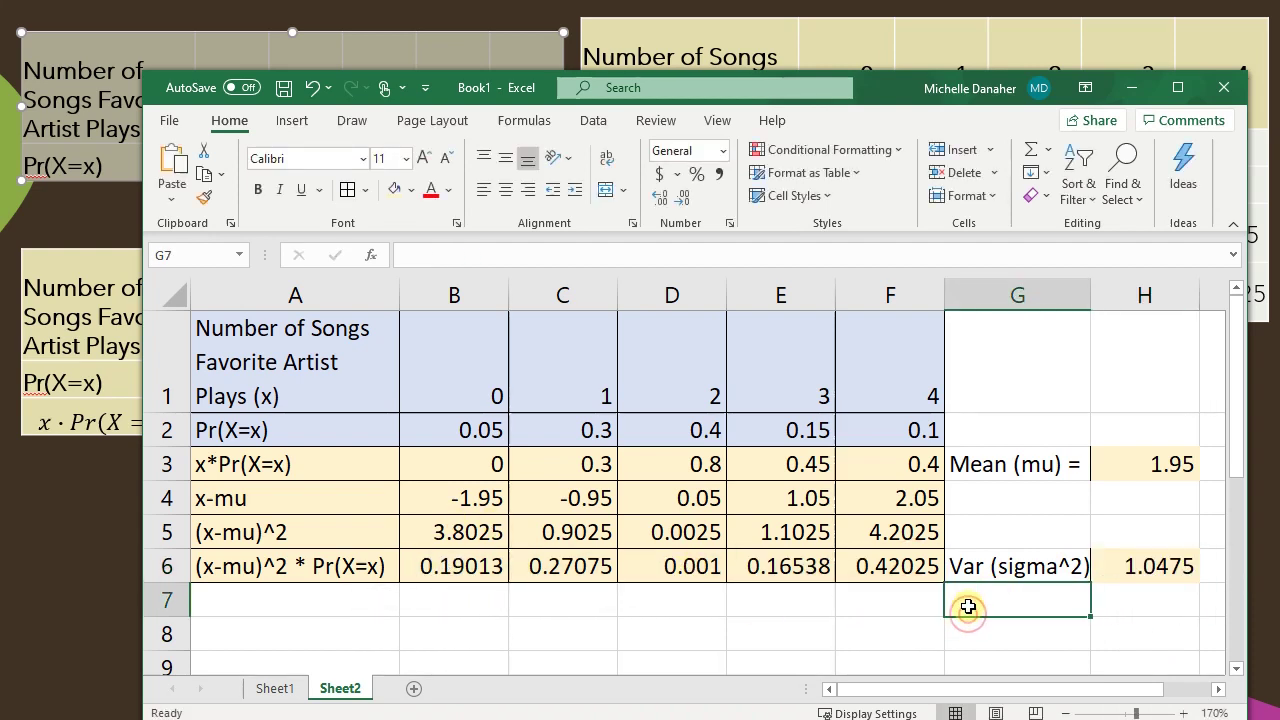
text(s.d ()
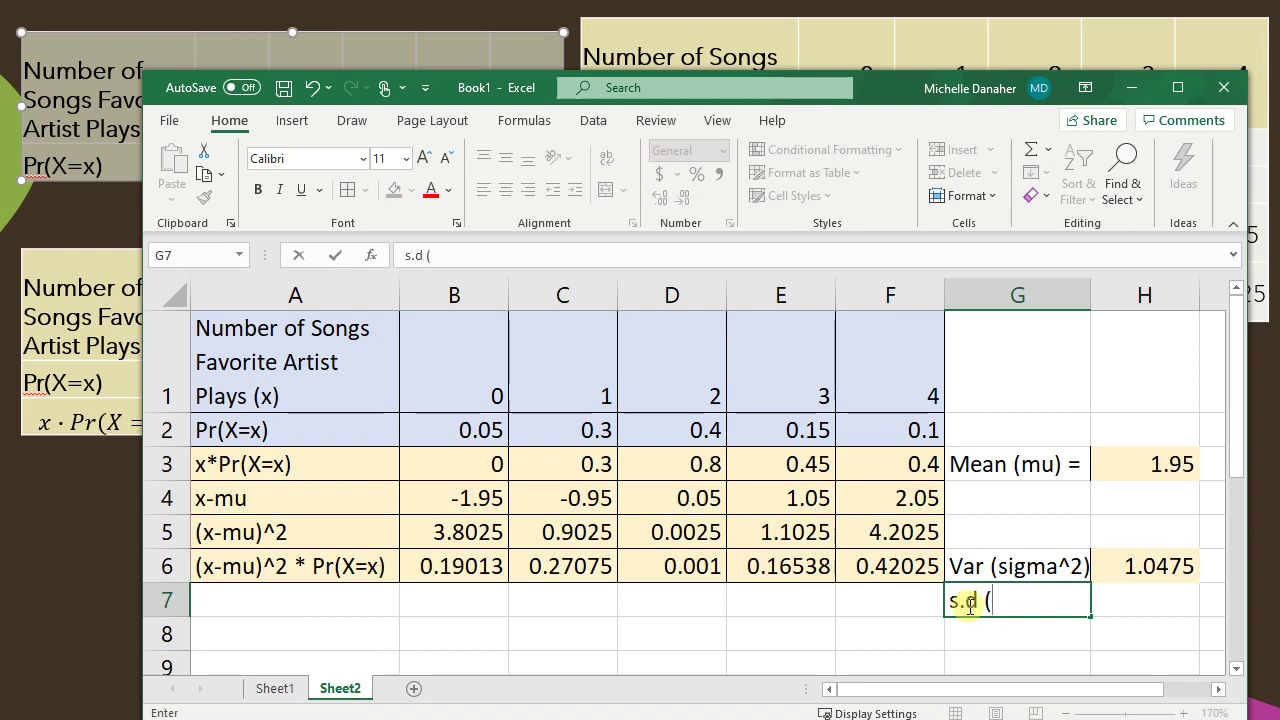
text(sigma))
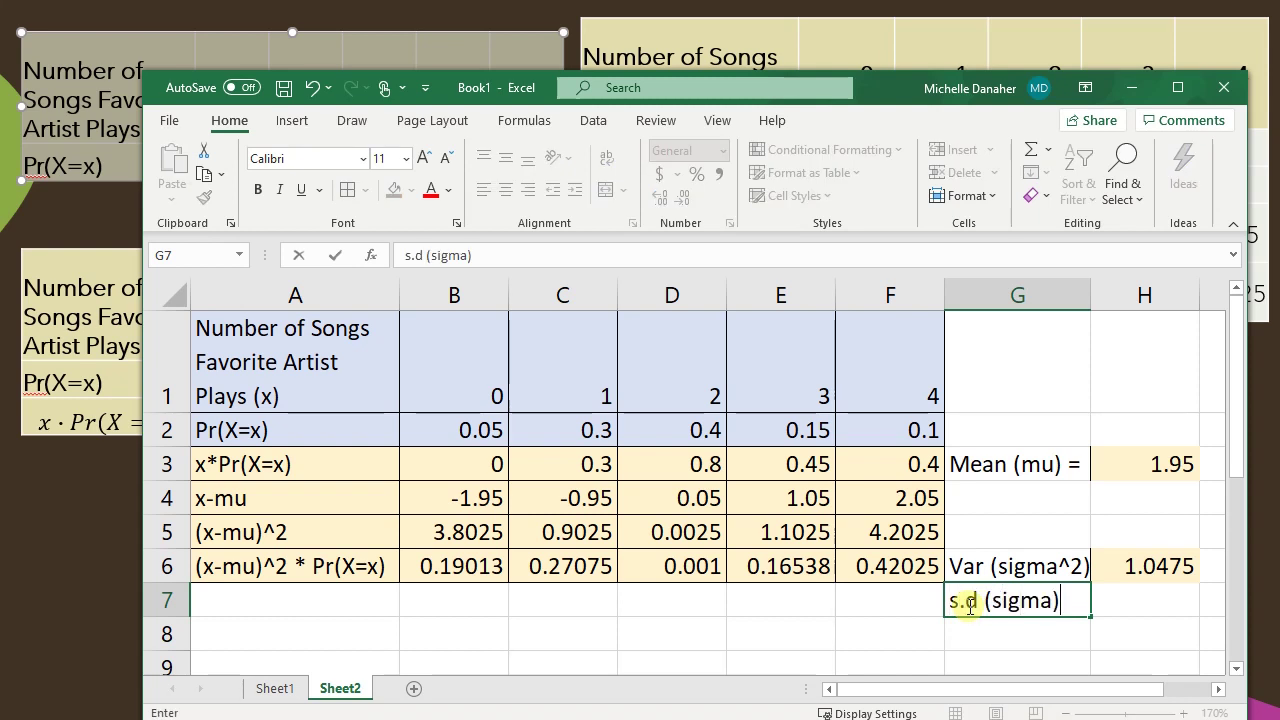
key(Tab)
text(=)
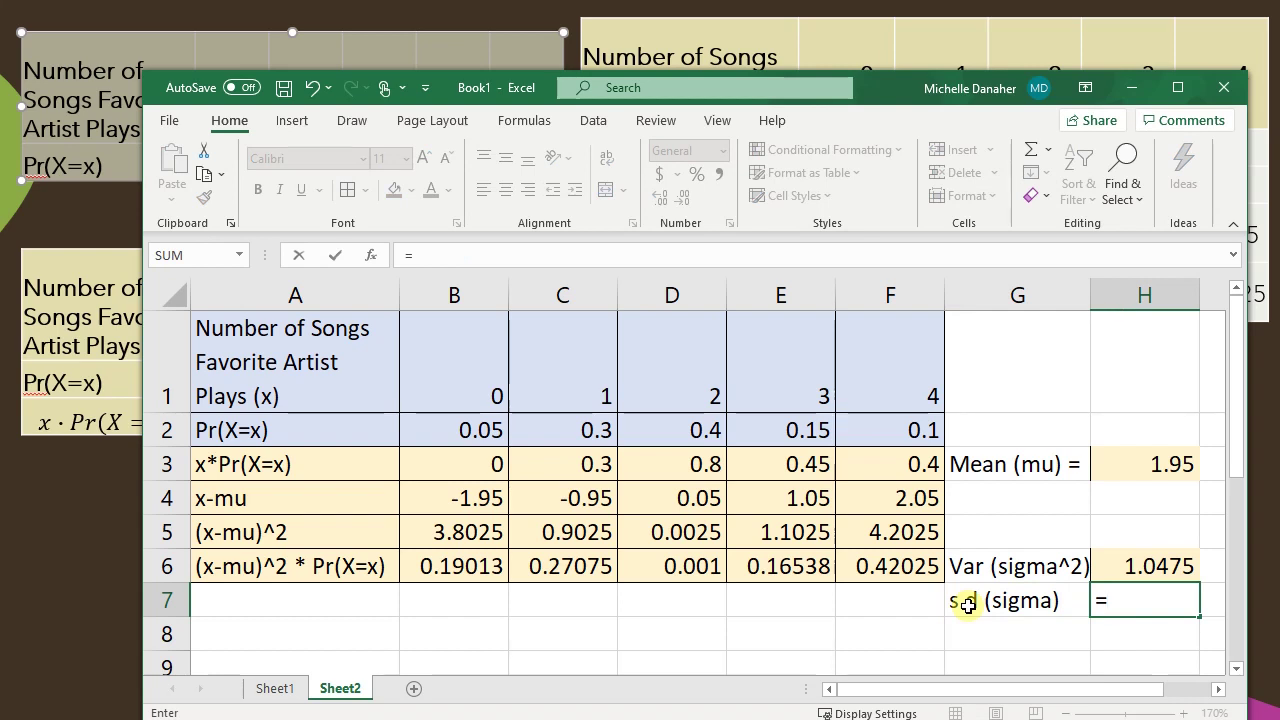
text(sqrt)
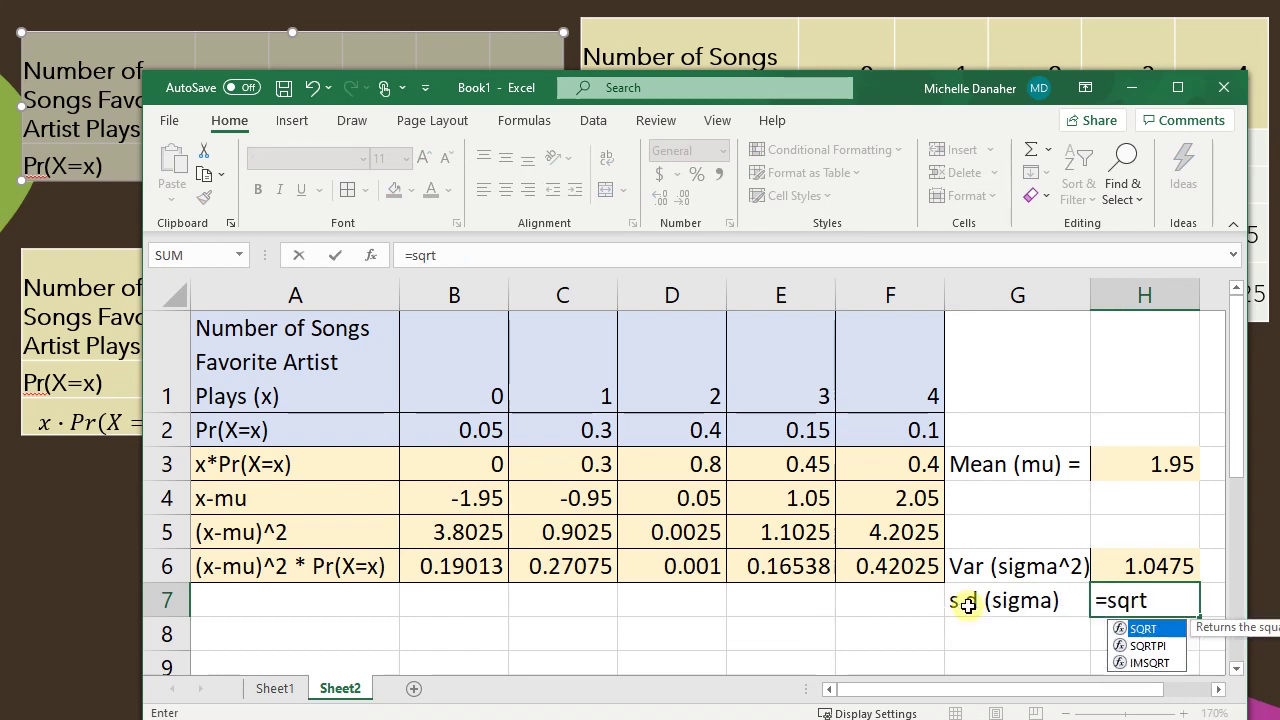
text(()
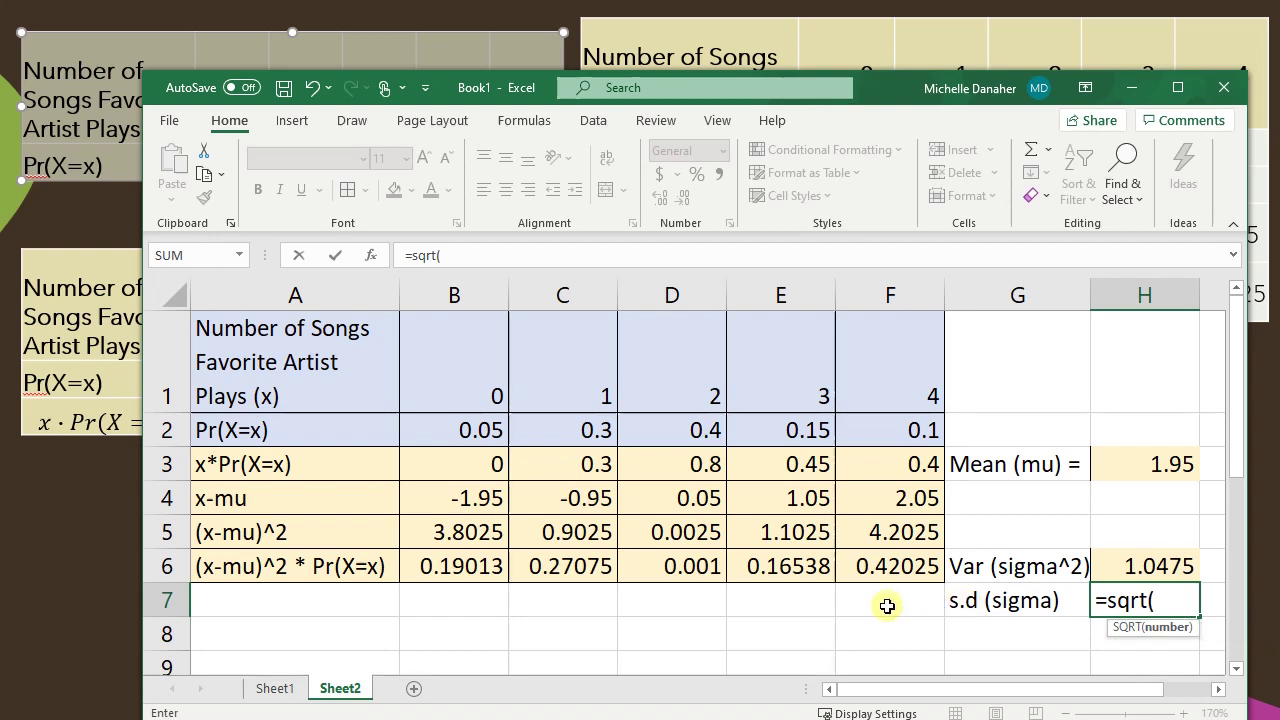
click(1162, 548)
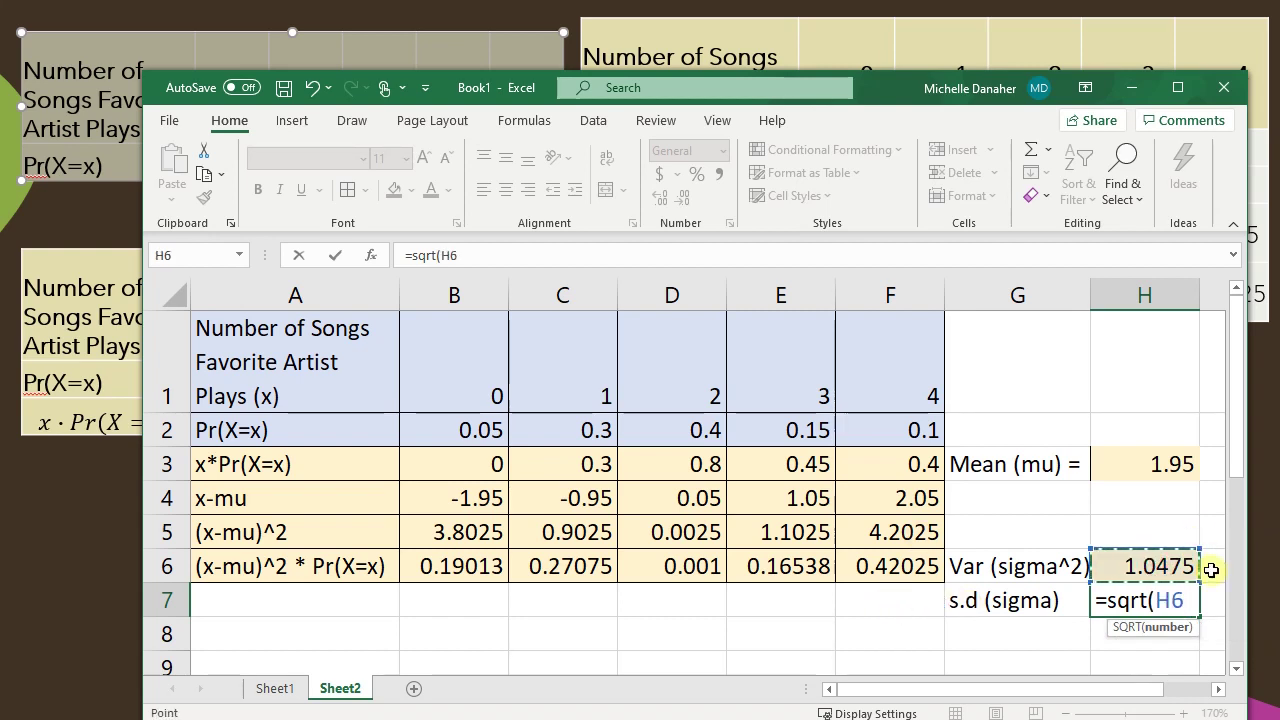
text())
key(Return)
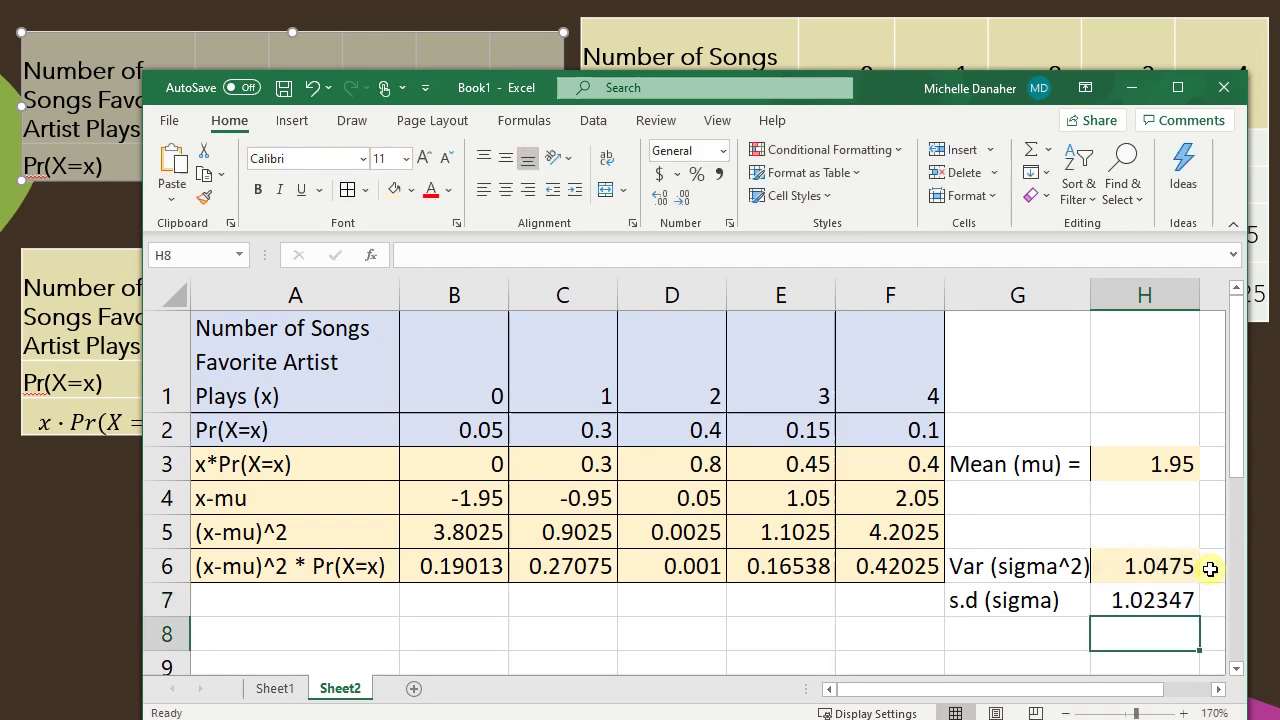